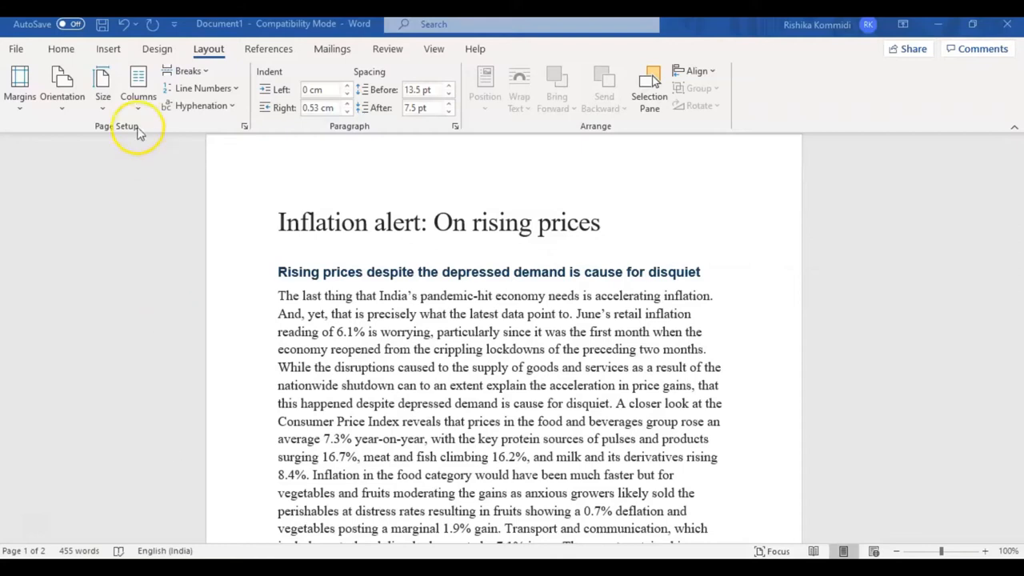
pyautogui.click(112, 51)
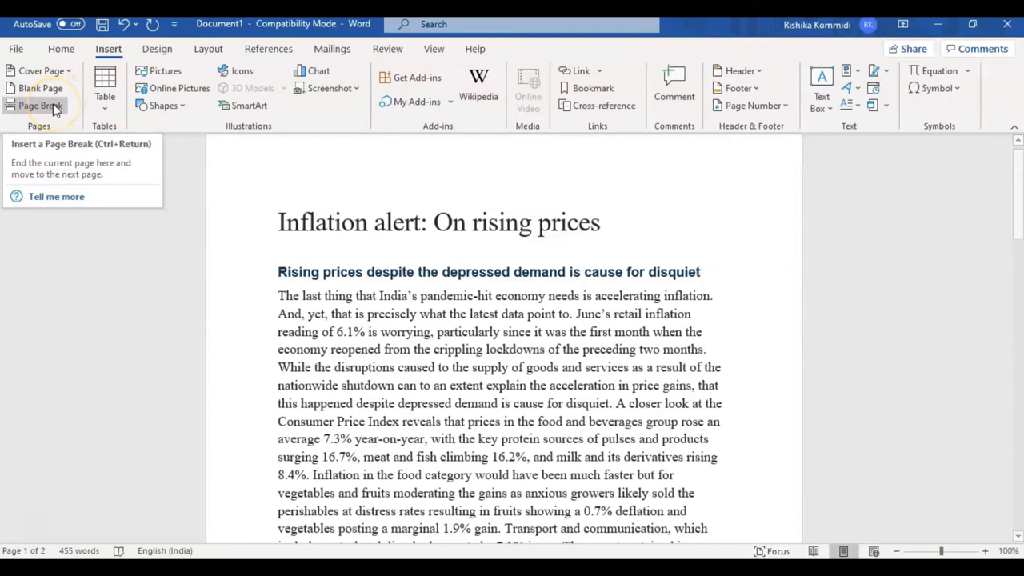
pyautogui.click(213, 51)
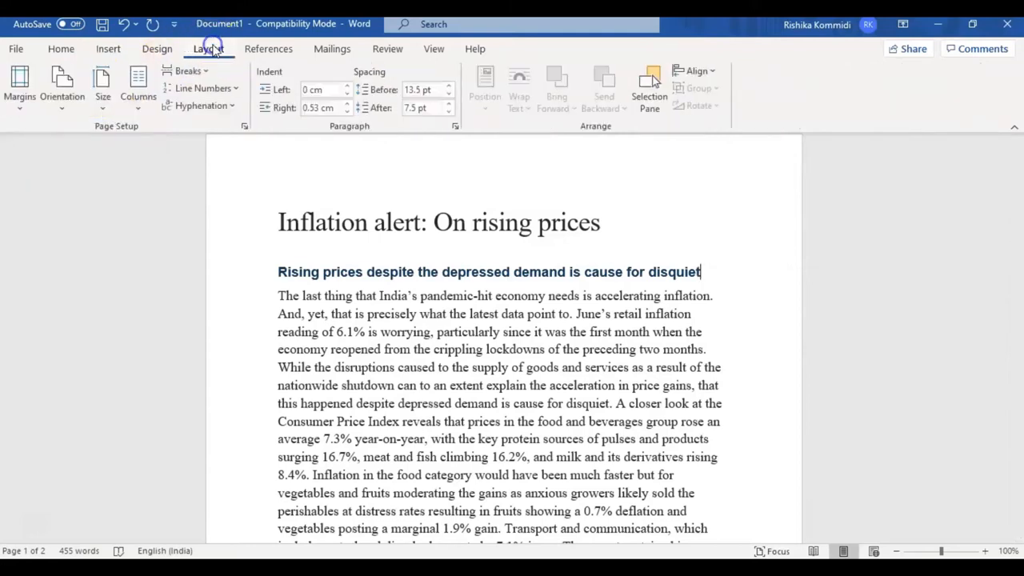
pyautogui.click(200, 71)
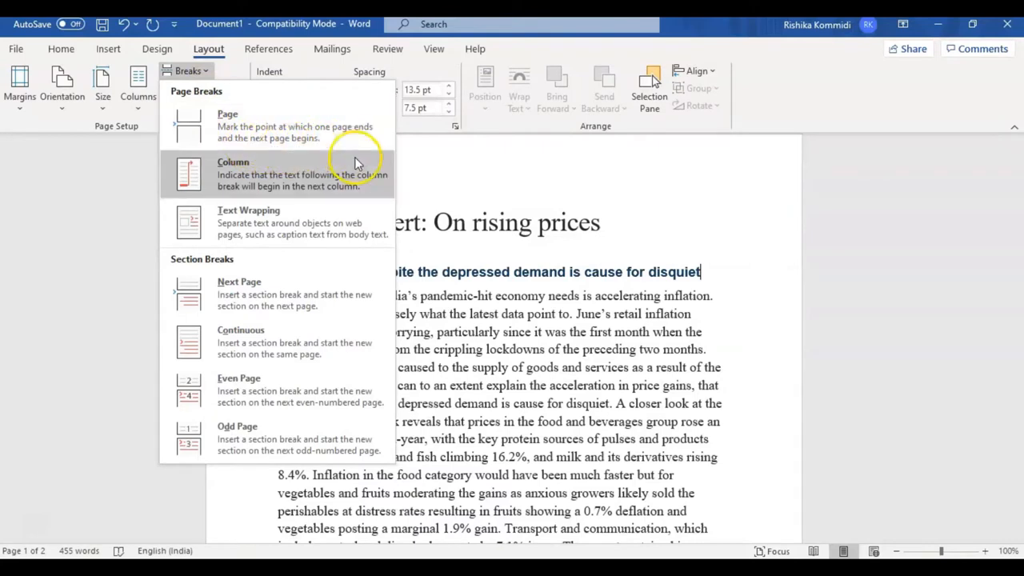
# Insert a page break before the sentence beginning "Inflation in the food category".
pyautogui.click(316, 480)
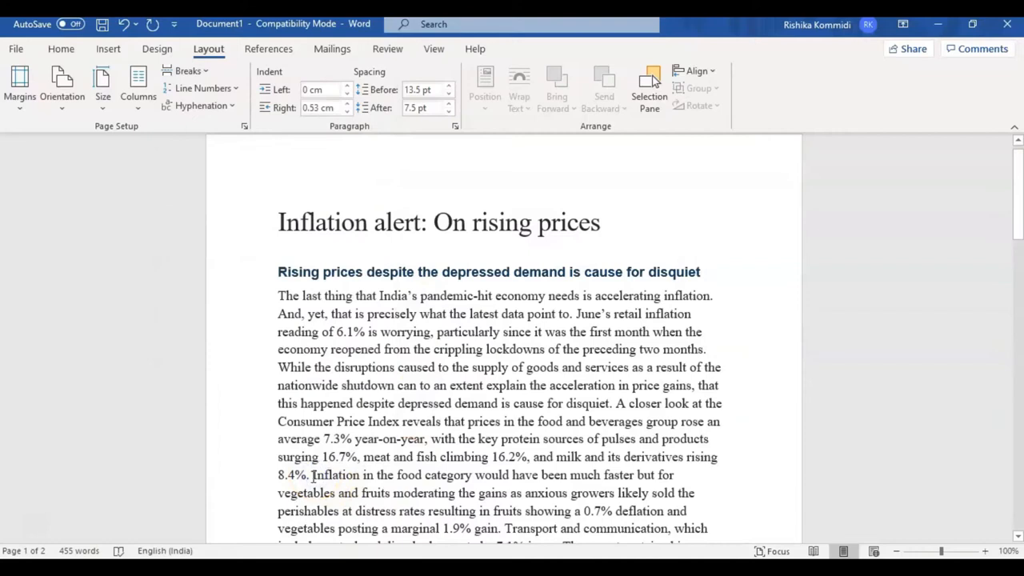
pyautogui.click(315, 473)
pyautogui.click(213, 72)
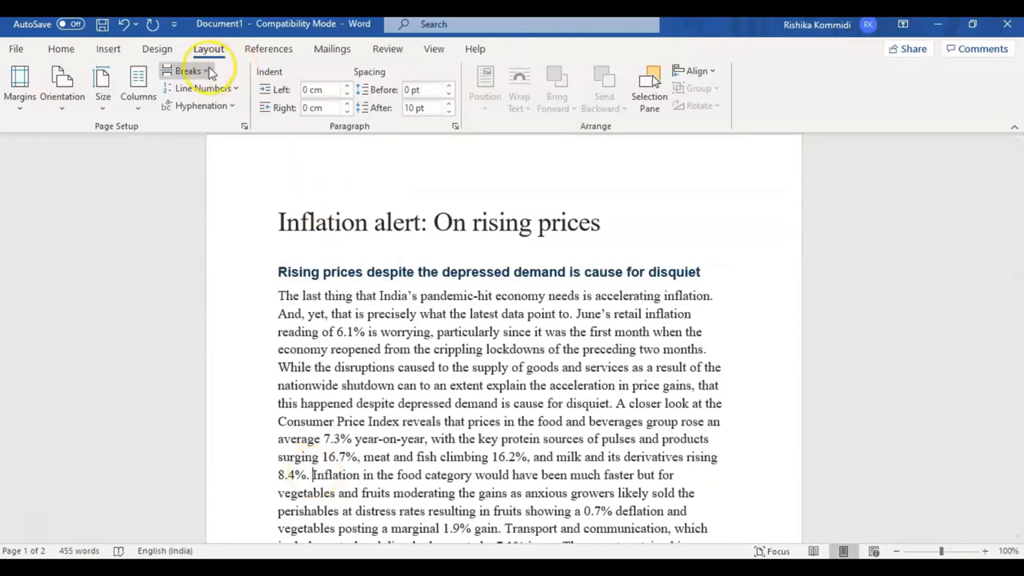
pyautogui.click(200, 72)
pyautogui.click(209, 117)
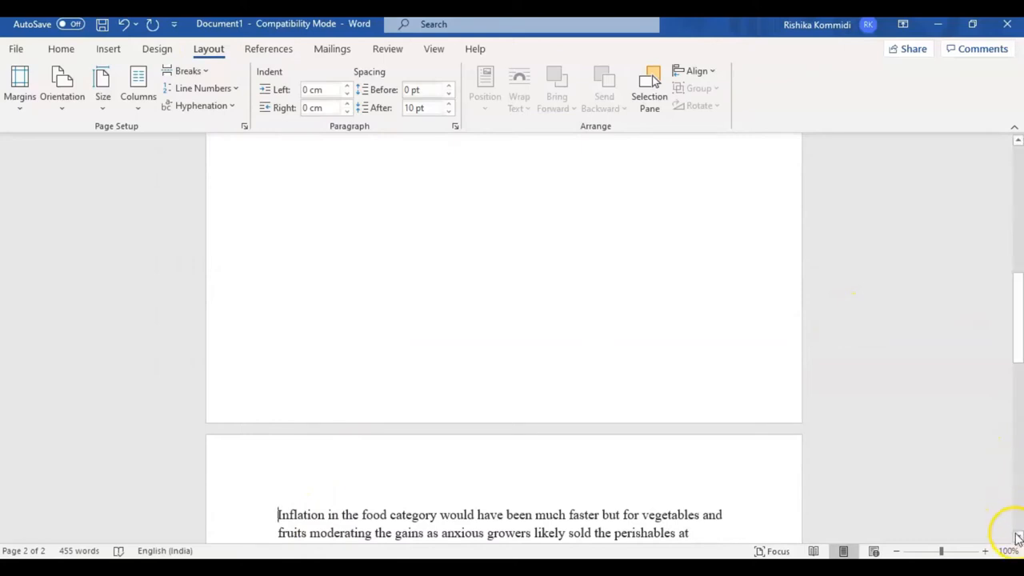
pyautogui.scroll(-2, 1017, 537)
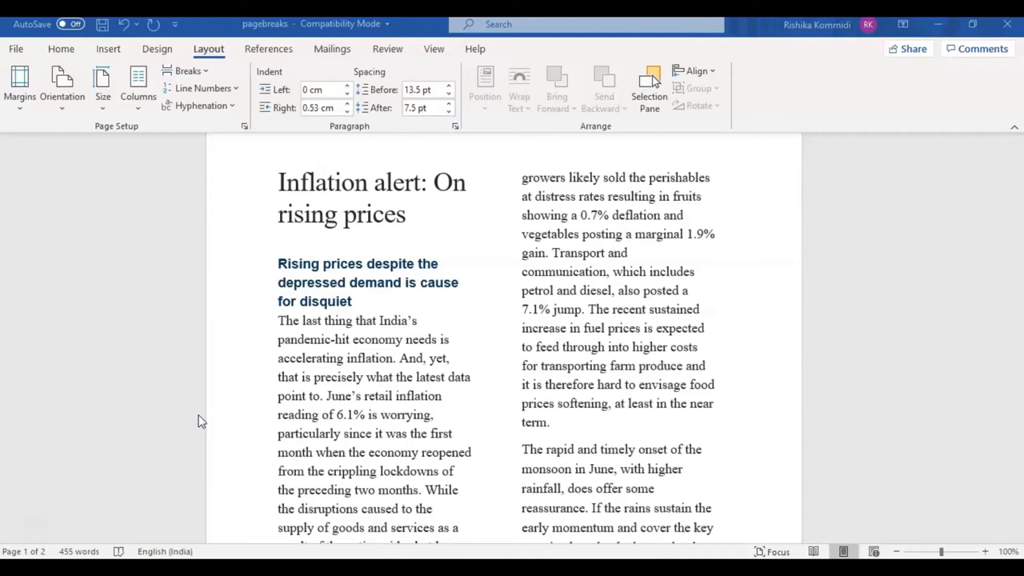
# Insert a column break before "Transport and communication" in the two-column article.
pyautogui.click(552, 252)
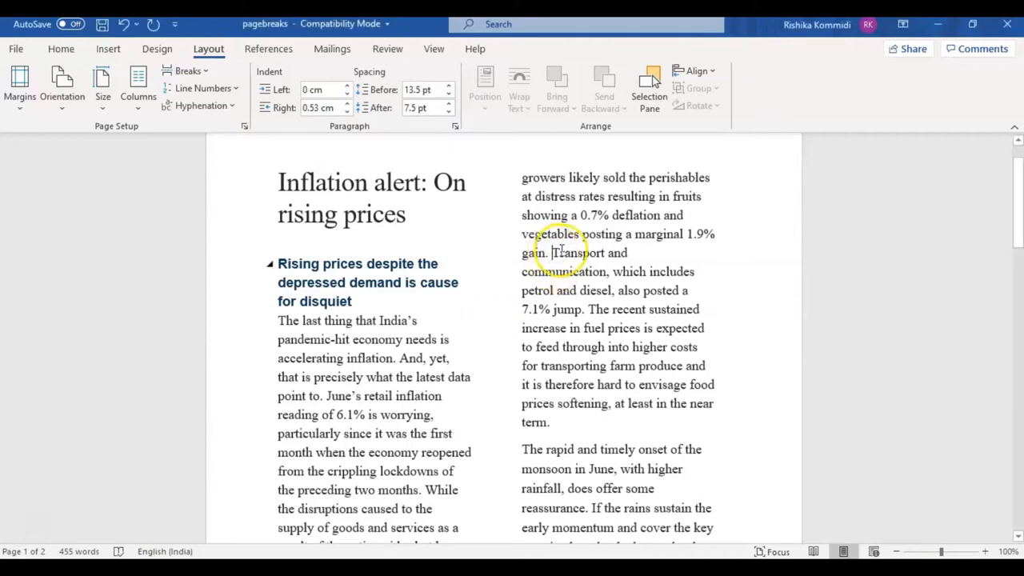
pyautogui.click(190, 72)
pyautogui.click(228, 172)
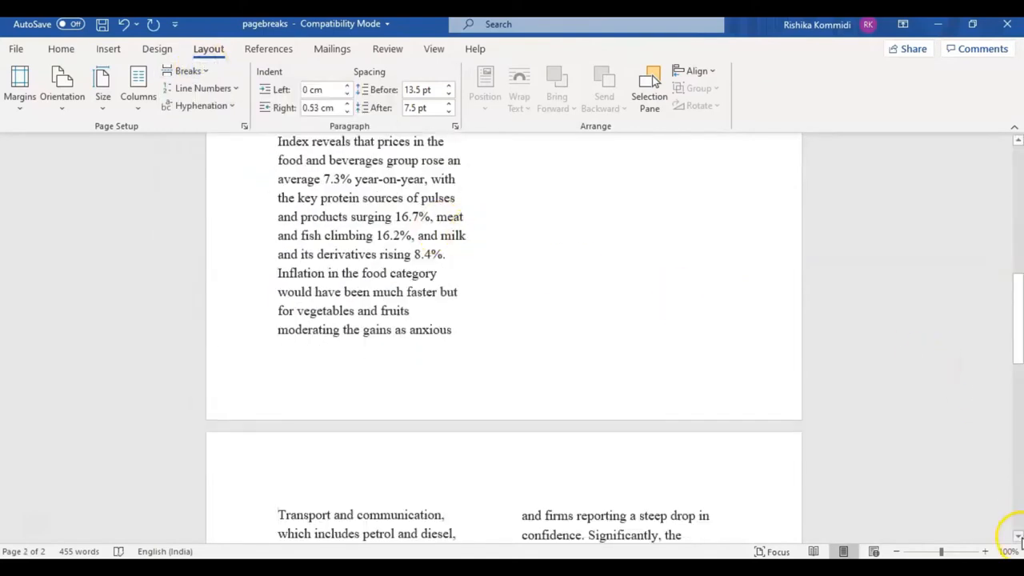
pyautogui.click(1018, 536)
pyautogui.click(1019, 537)
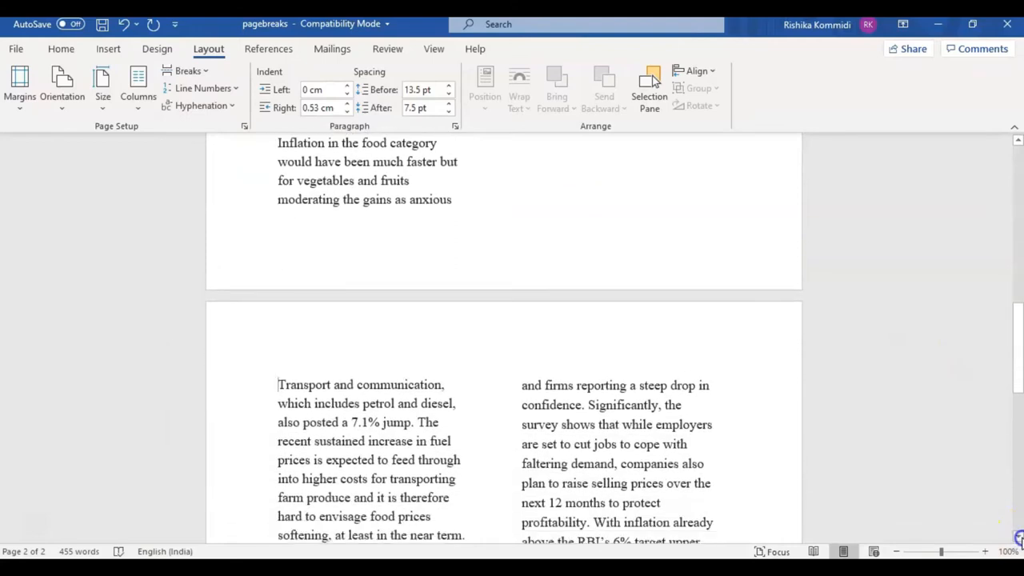
pyautogui.click(1018, 537)
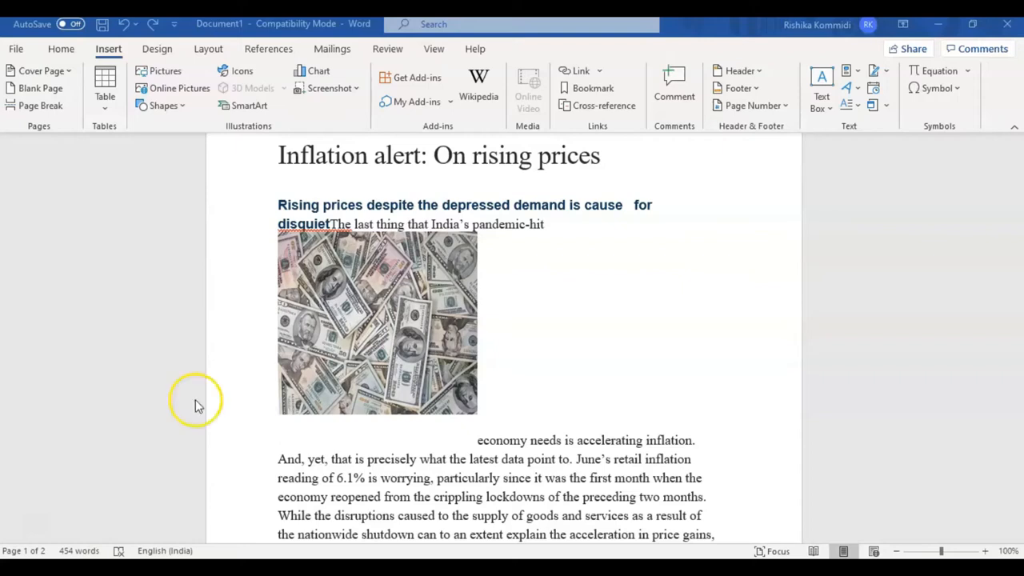
# Insert a text wrapping break between the heading's "disquiet" and "The last thing".
pyautogui.click(332, 224)
pyautogui.click(332, 225)
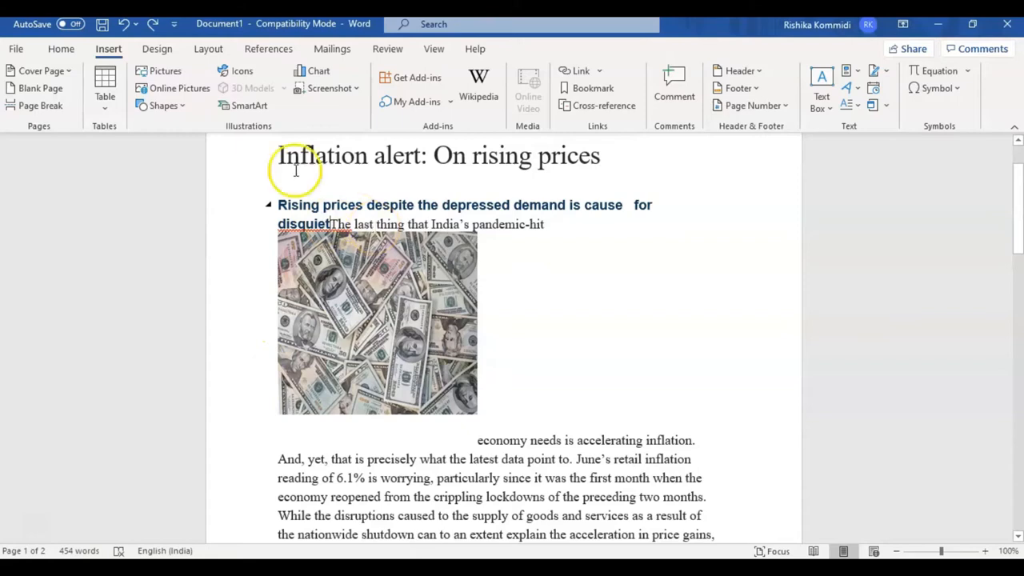
pyautogui.click(213, 55)
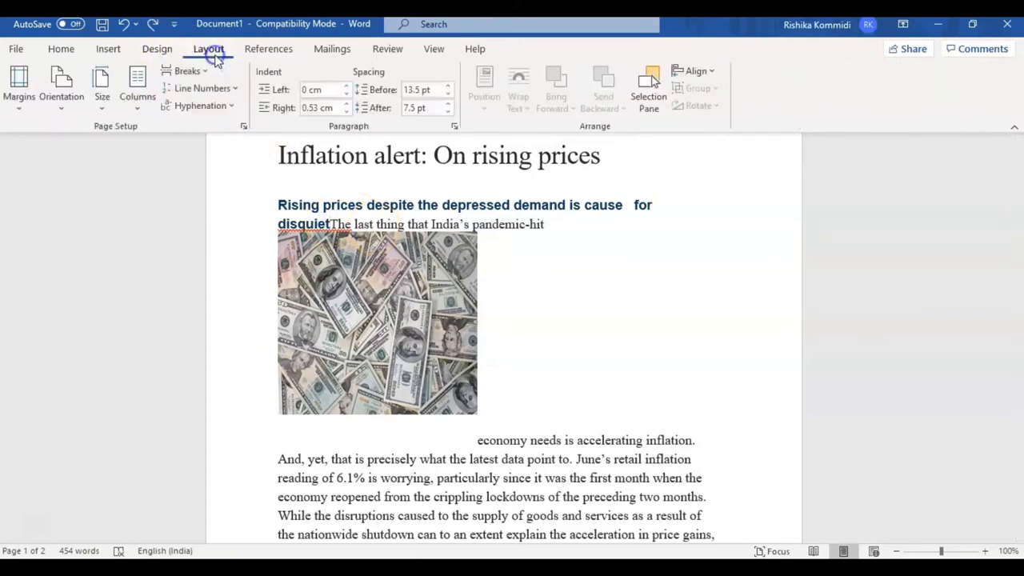
pyautogui.click(193, 75)
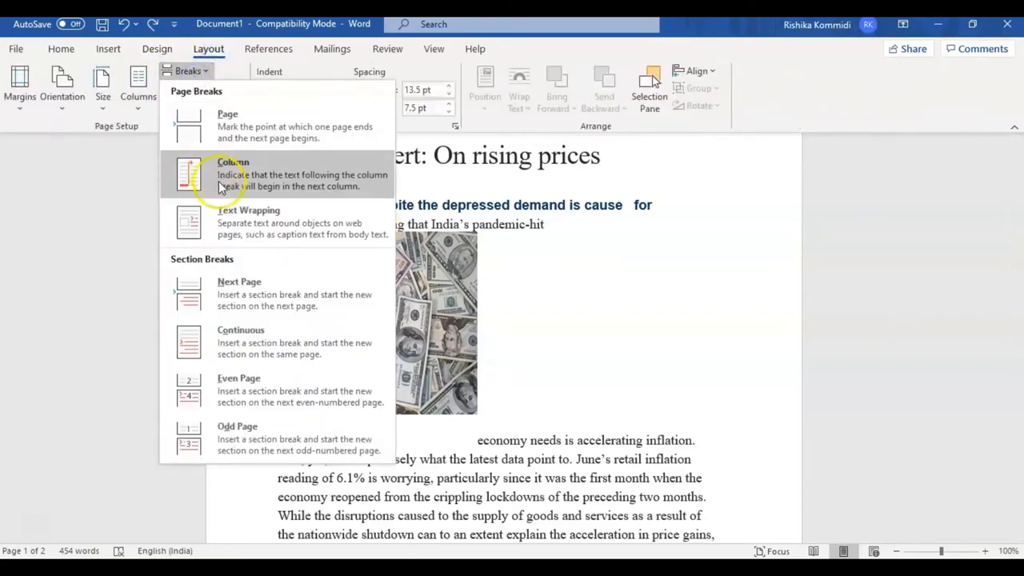
pyautogui.click(224, 225)
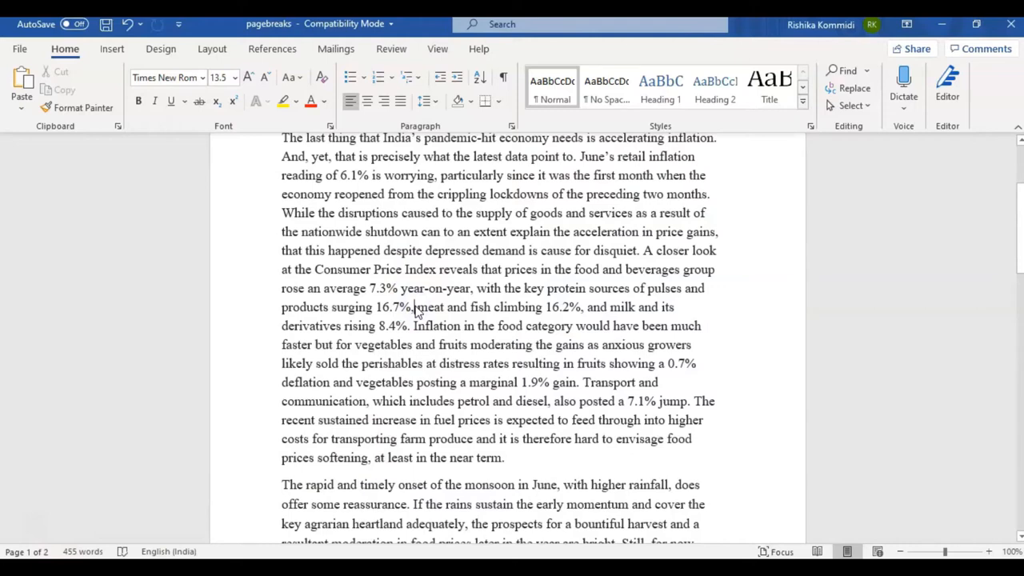
# Insert an online picture found by searching Autumn after "16.7%," in the first paragraph.
pyautogui.click(416, 308)
pyautogui.click(113, 49)
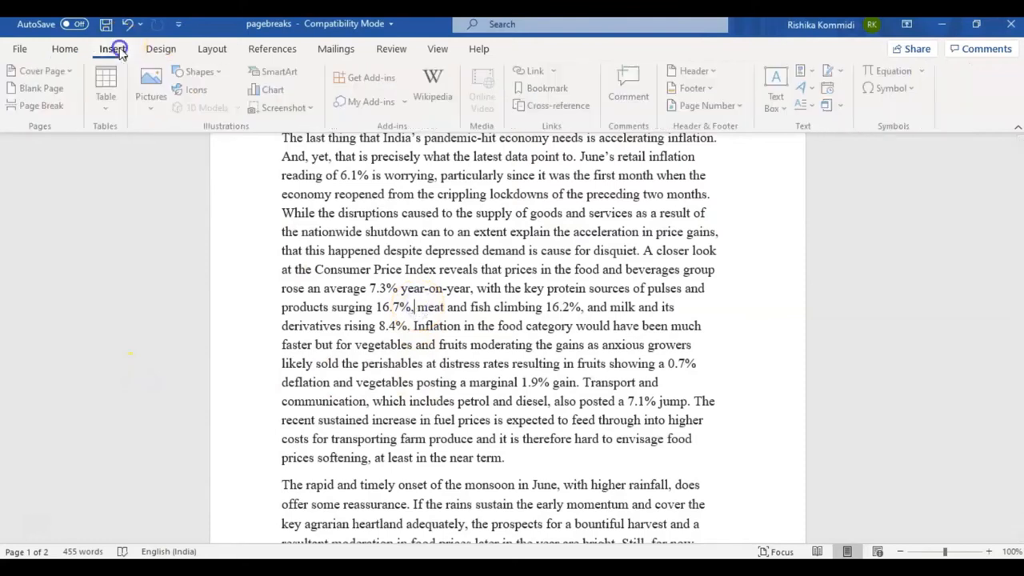
pyautogui.click(152, 104)
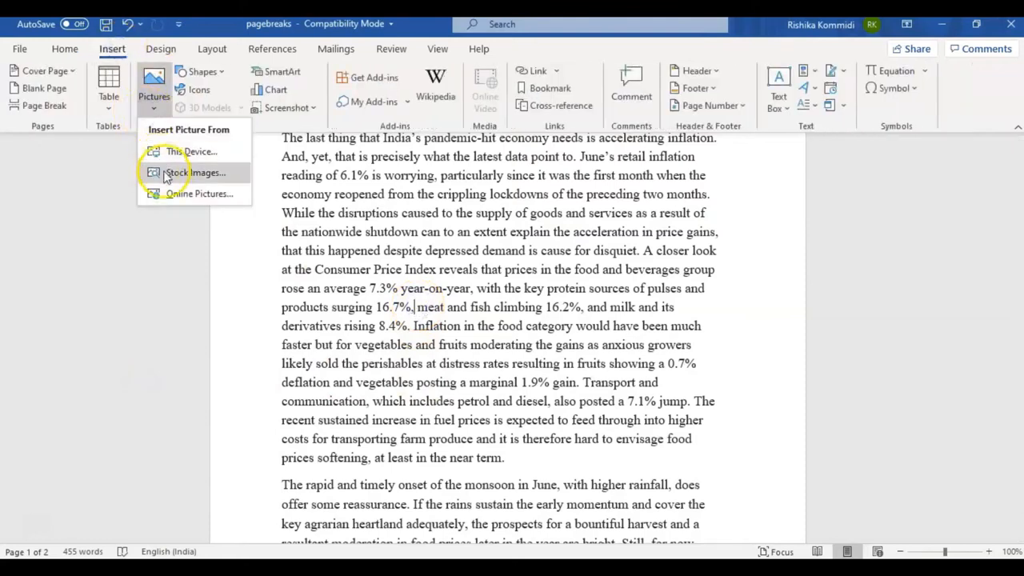
pyautogui.click(168, 197)
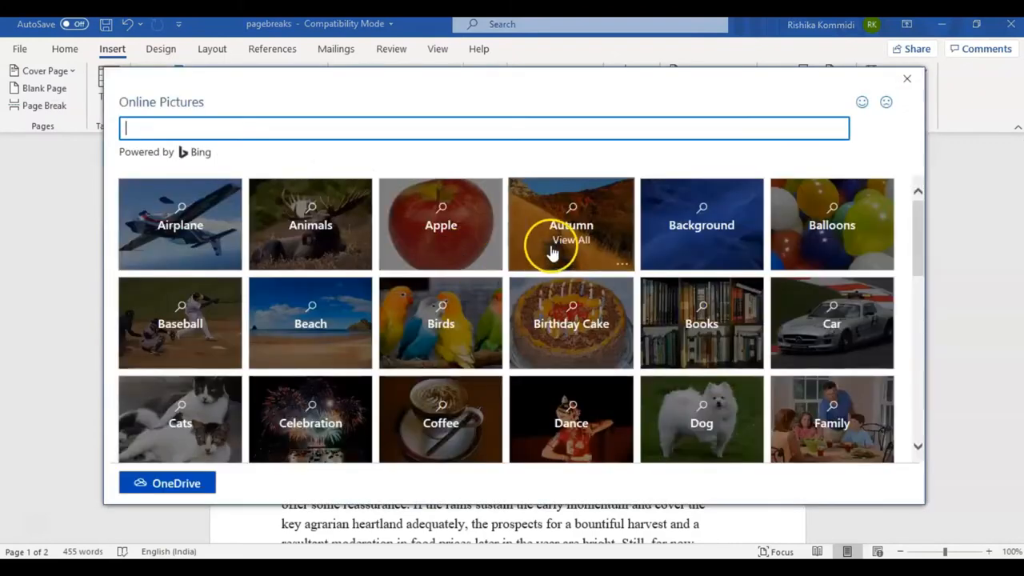
pyautogui.click(550, 251)
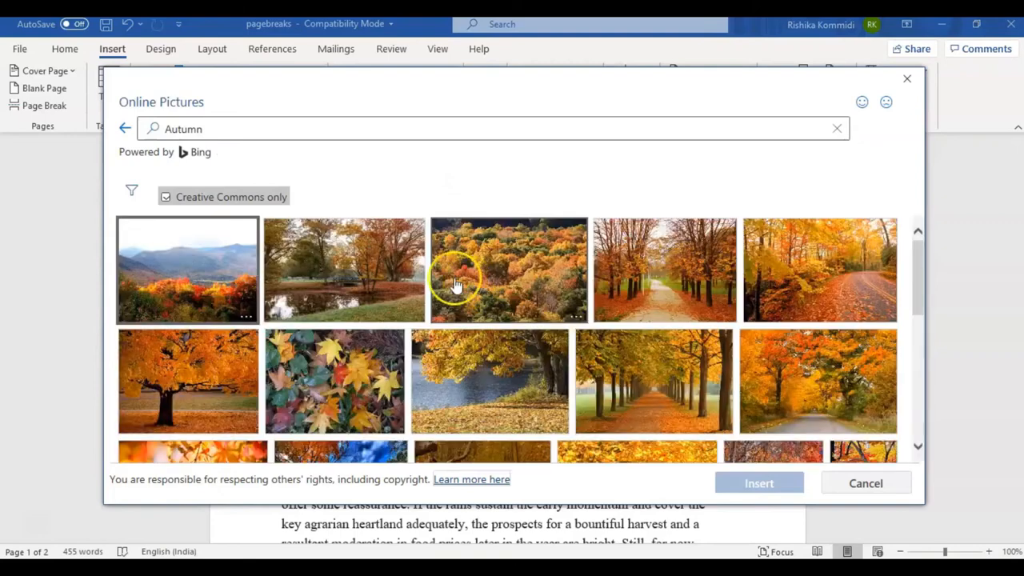
pyautogui.click(531, 292)
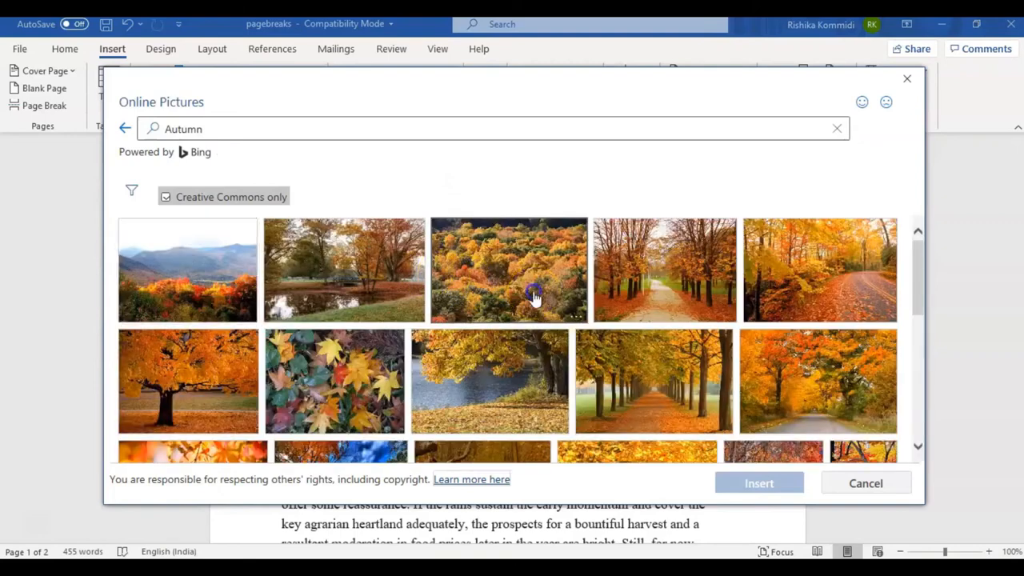
pyautogui.click(753, 477)
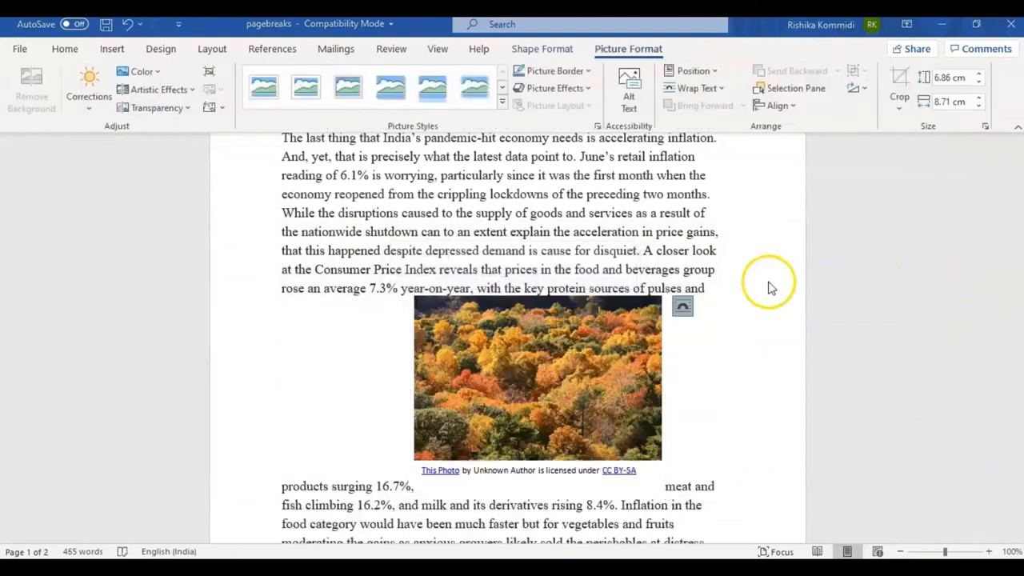
# Try the picture's text wrapping layouts one by one, finishing with Square wrapping.
pyautogui.click(683, 308)
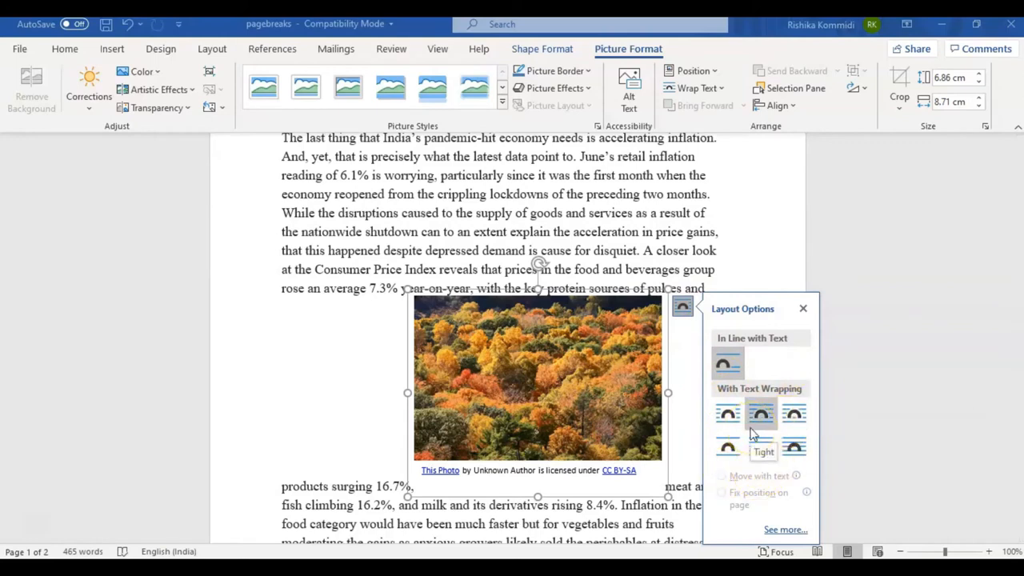
pyautogui.click(717, 362)
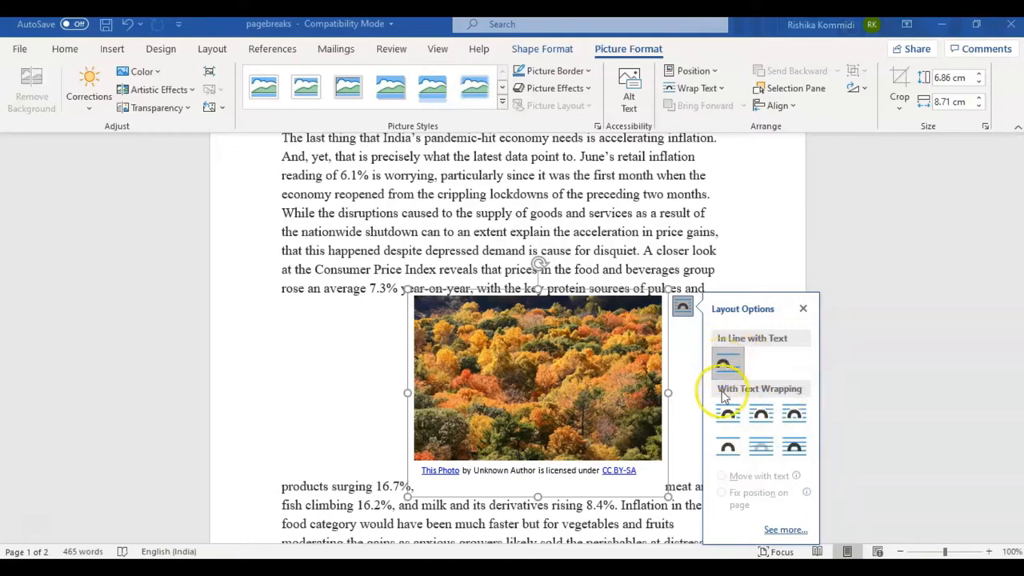
pyautogui.click(728, 446)
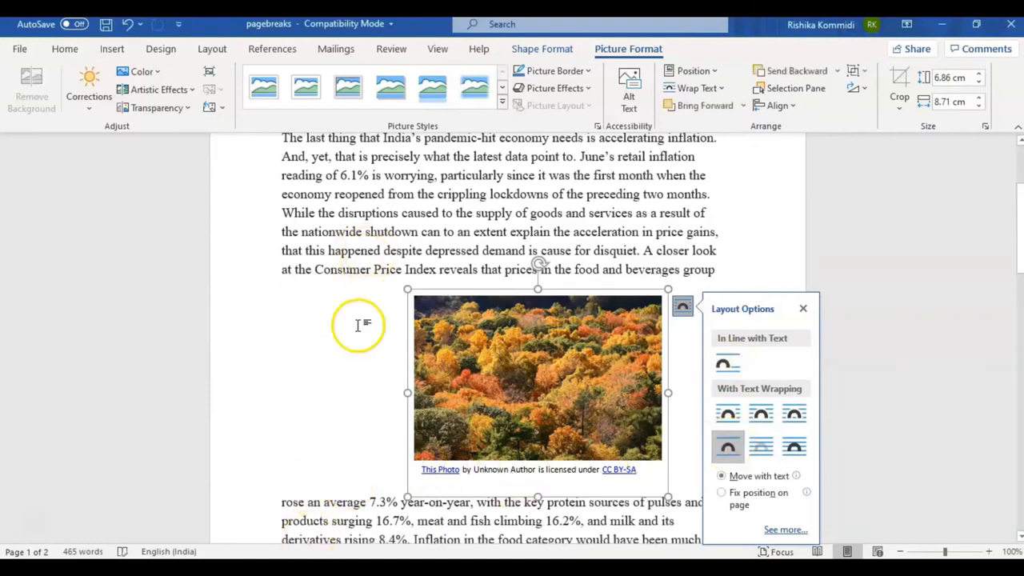
pyautogui.click(762, 446)
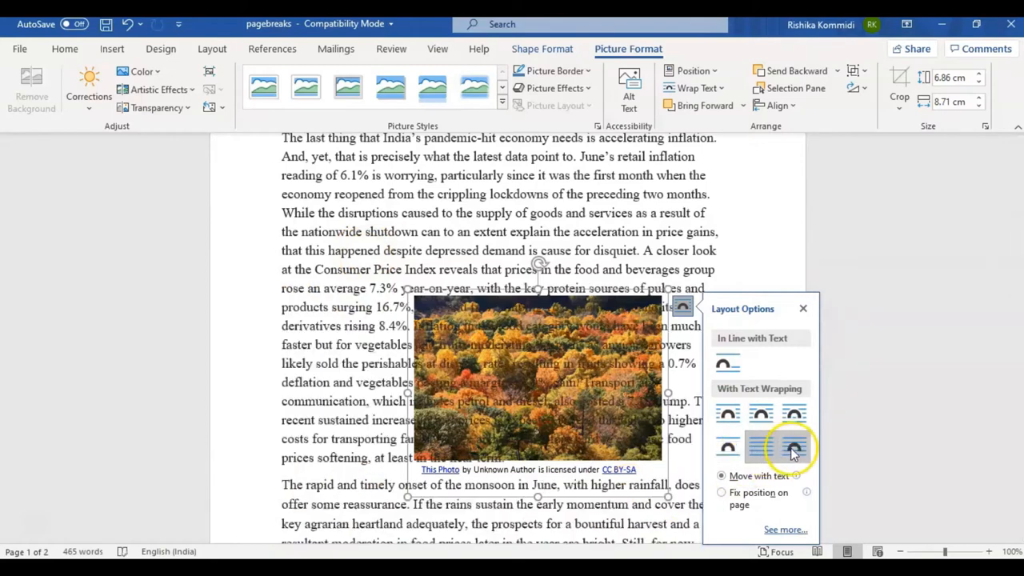
pyautogui.click(794, 448)
pyautogui.click(795, 414)
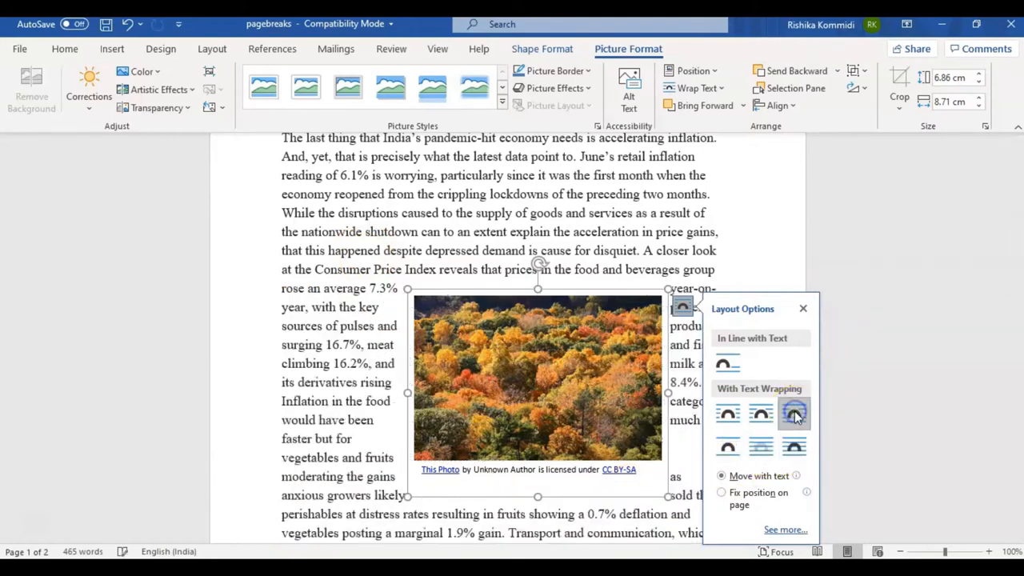
pyautogui.click(761, 413)
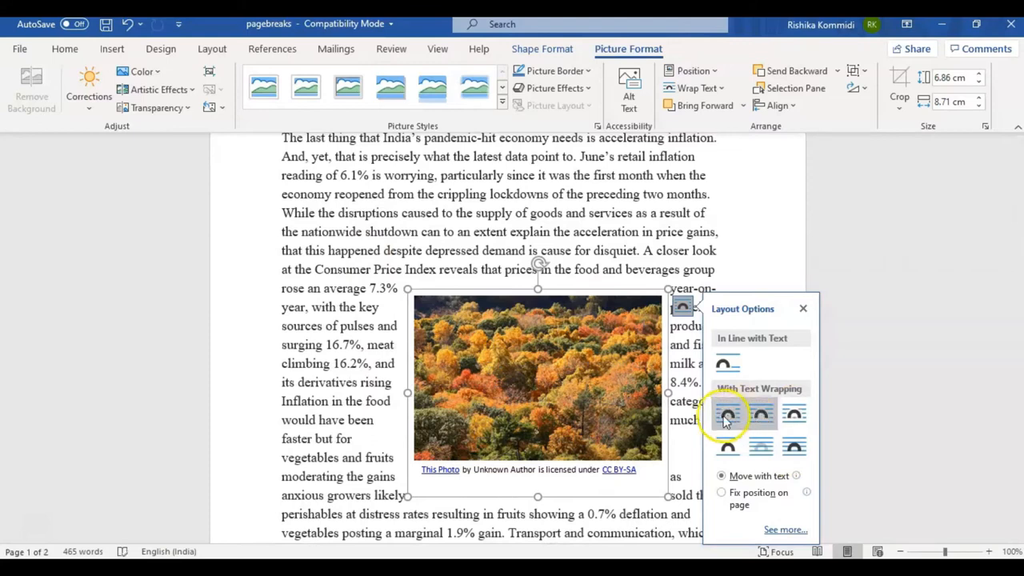
pyautogui.click(728, 415)
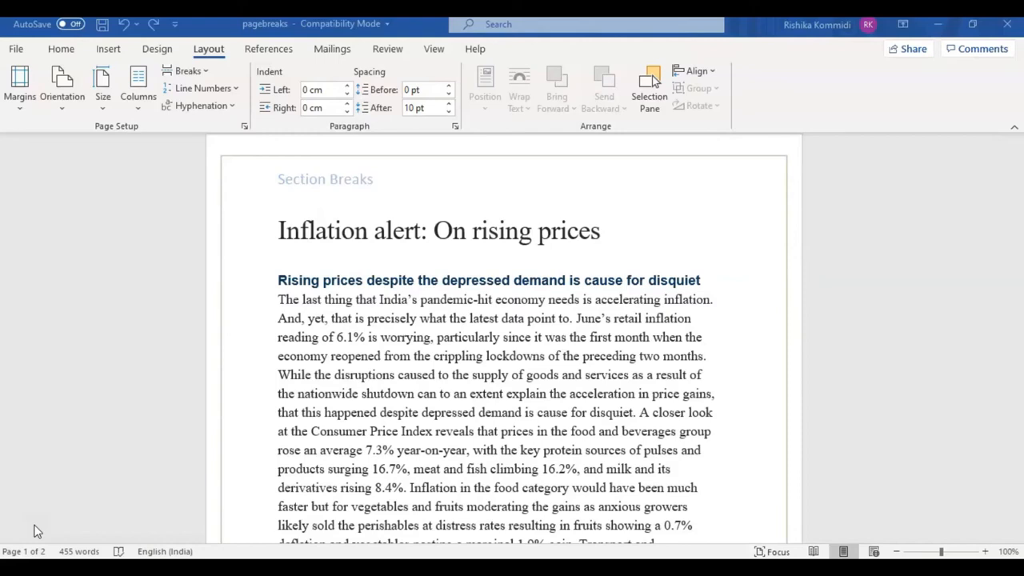
# Insert a Next Page section break before "Transport and communication" in the first paragraph.
pyautogui.click(550, 456)
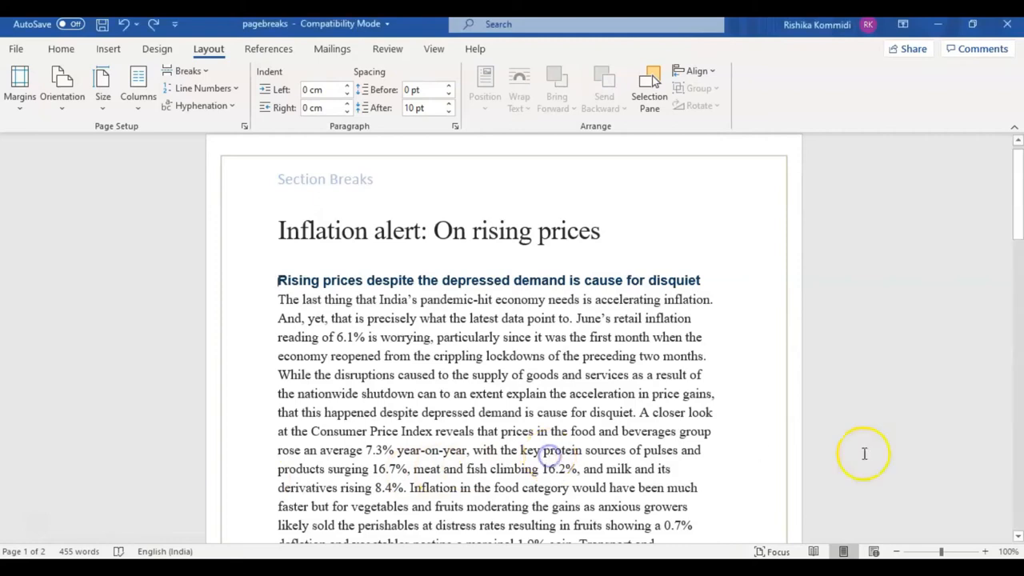
pyautogui.click(1019, 536)
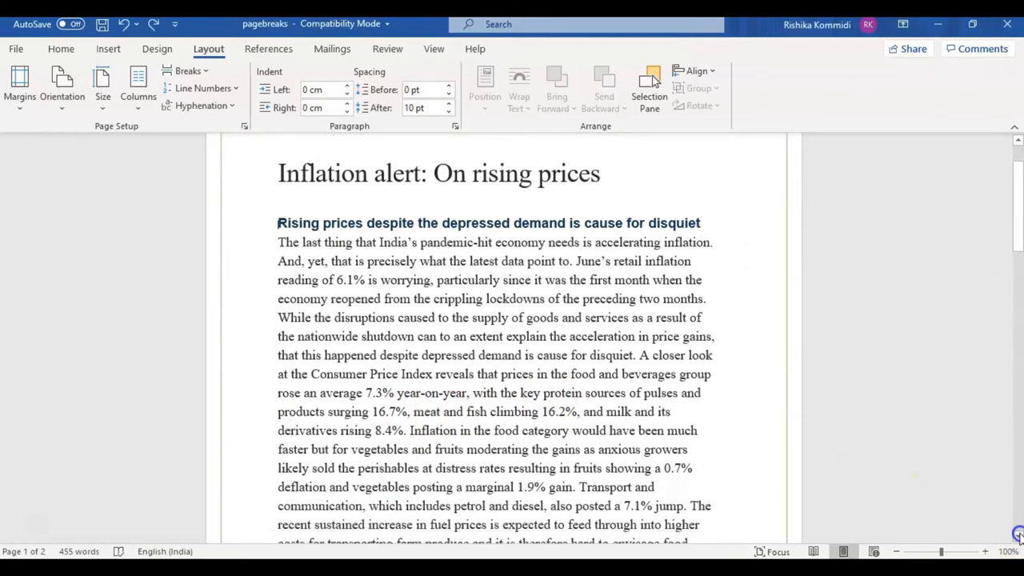
pyautogui.click(1018, 536)
pyautogui.click(1018, 536)
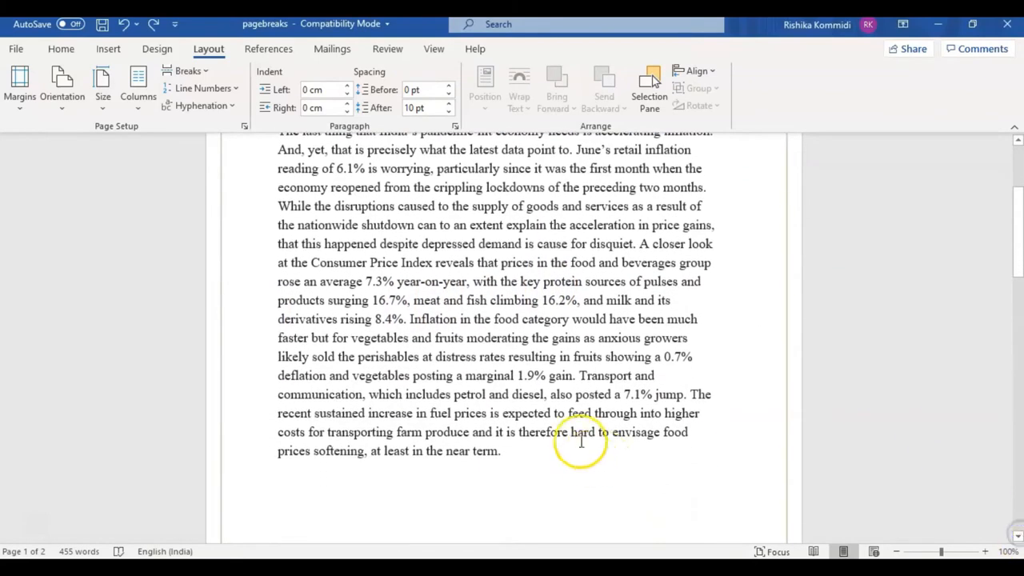
pyautogui.click(581, 376)
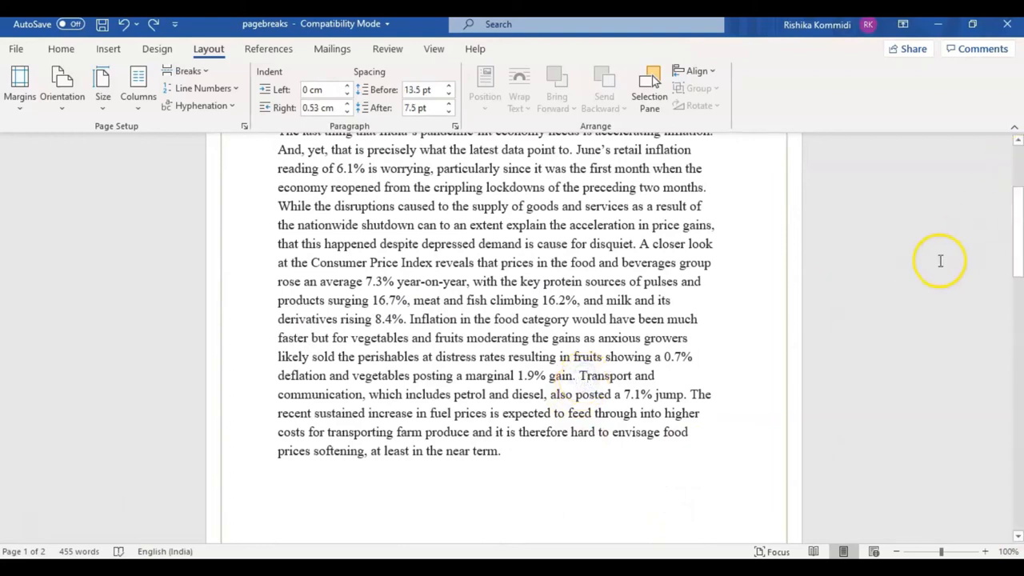
pyautogui.click(579, 373)
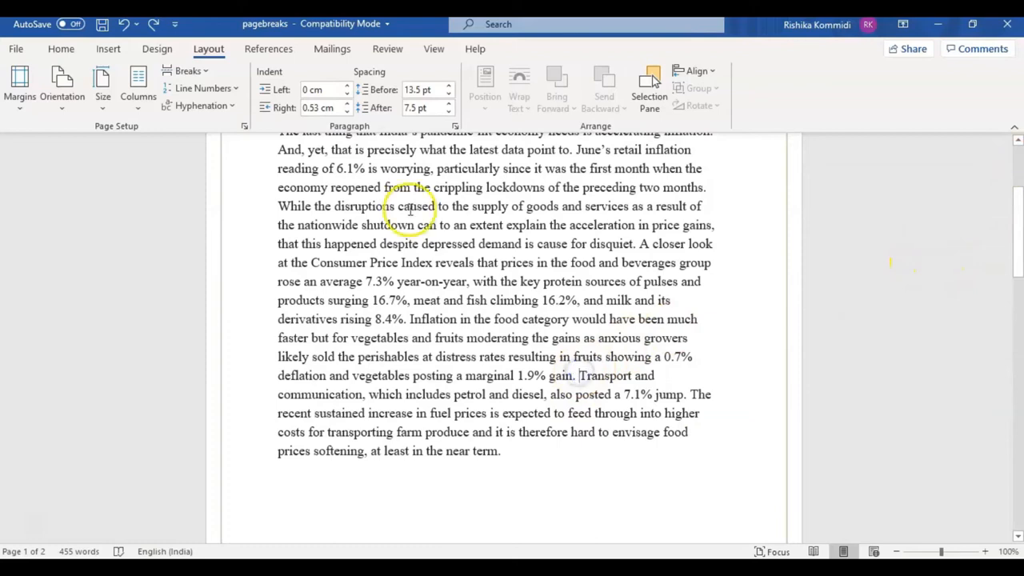
pyautogui.click(198, 71)
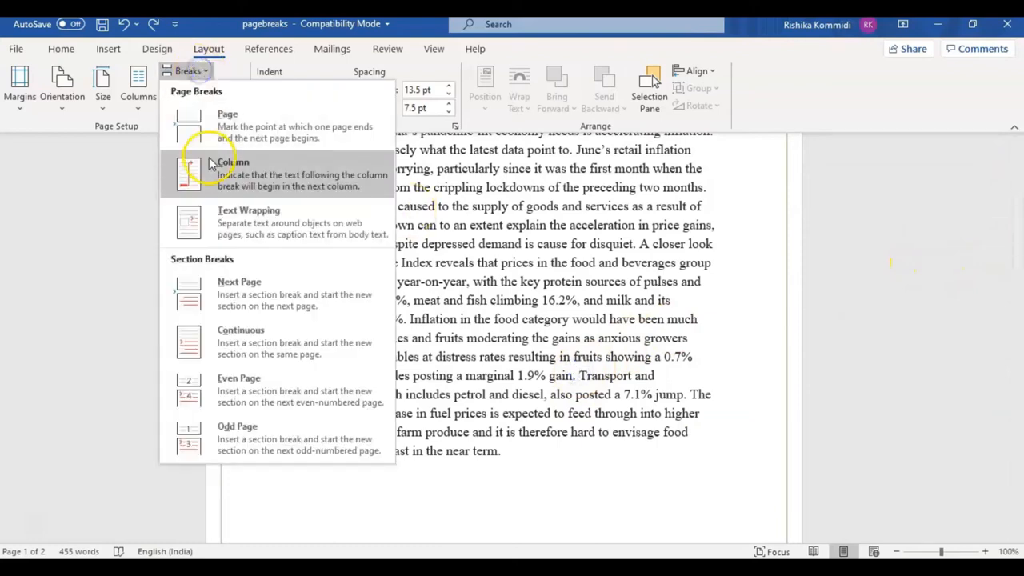
pyautogui.click(234, 300)
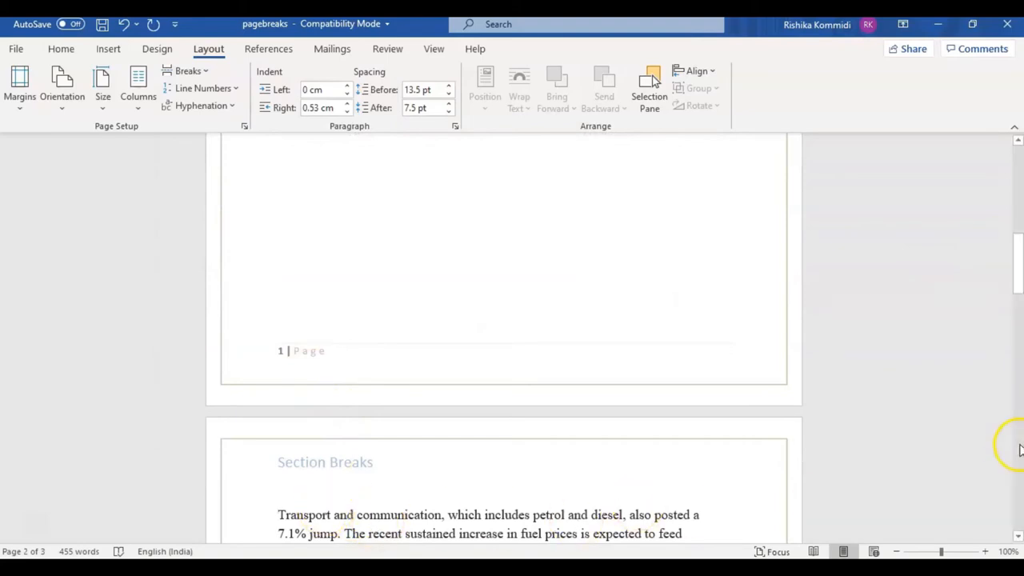
# Scroll down to review the page that follows the new Next Page section break.
pyautogui.click(1019, 448)
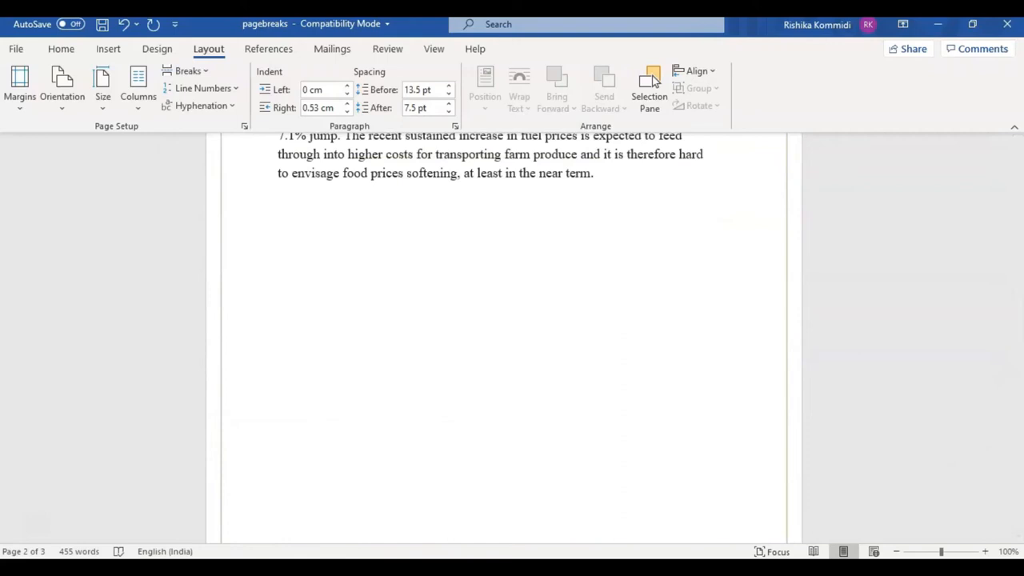
pyautogui.click(1018, 253)
pyautogui.moveTo(1020, 254); pyautogui.dragTo(1019, 246)
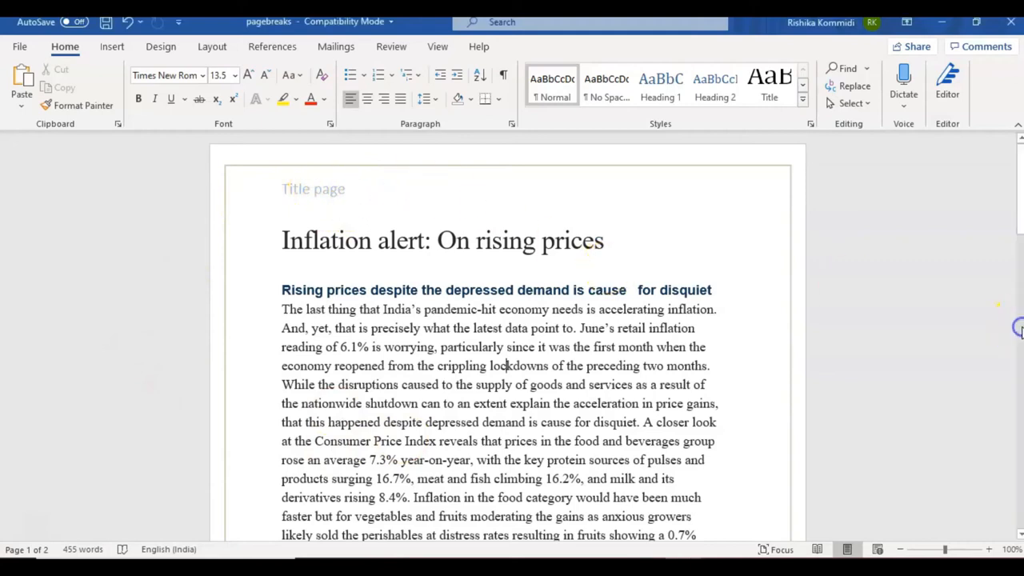
# Insert a Next Page section break after the last paragraph ending "stagflation.".
pyautogui.scroll(-7, 1016, 360)
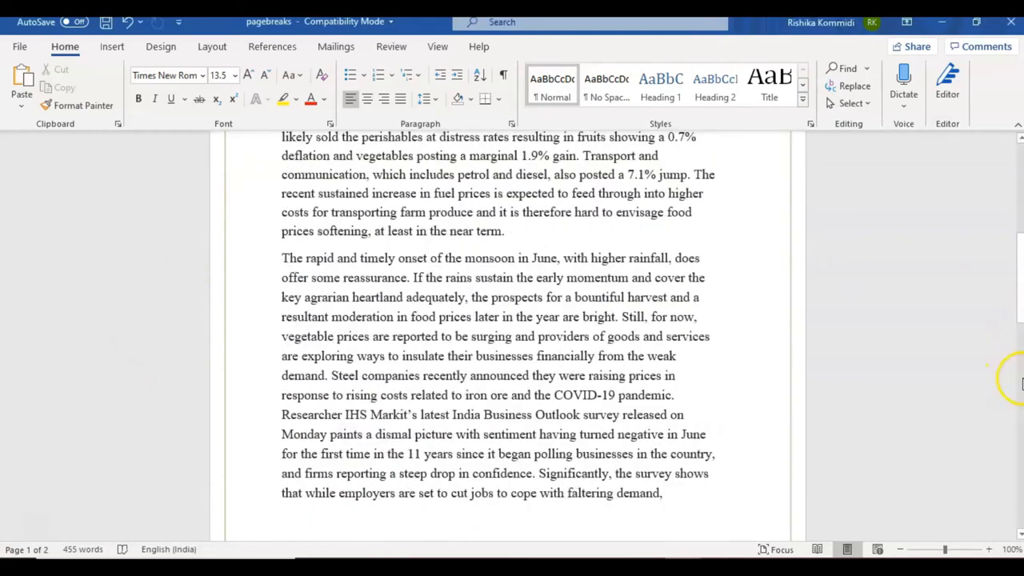
pyautogui.scroll(-5, 870, 354)
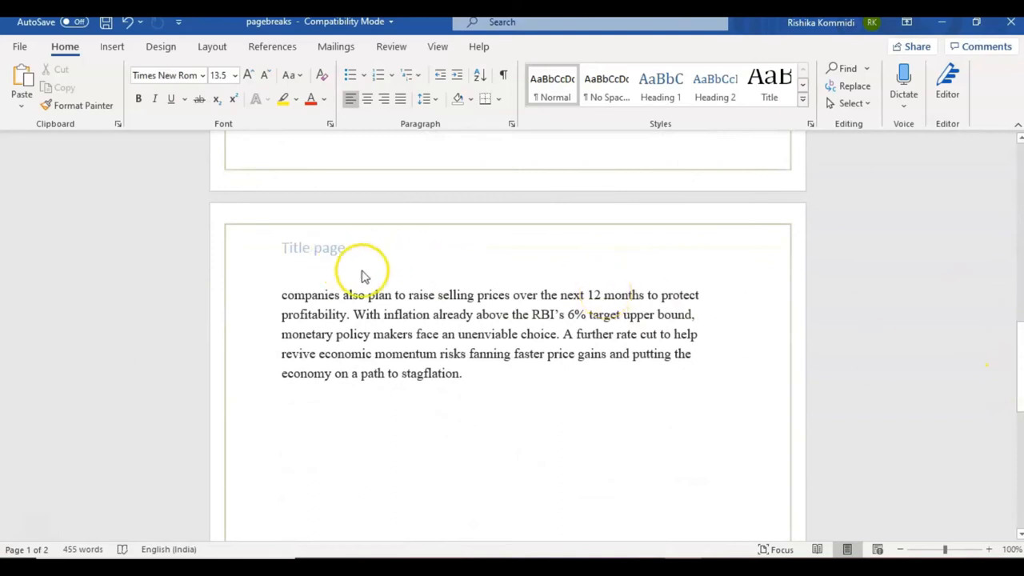
pyautogui.click(471, 374)
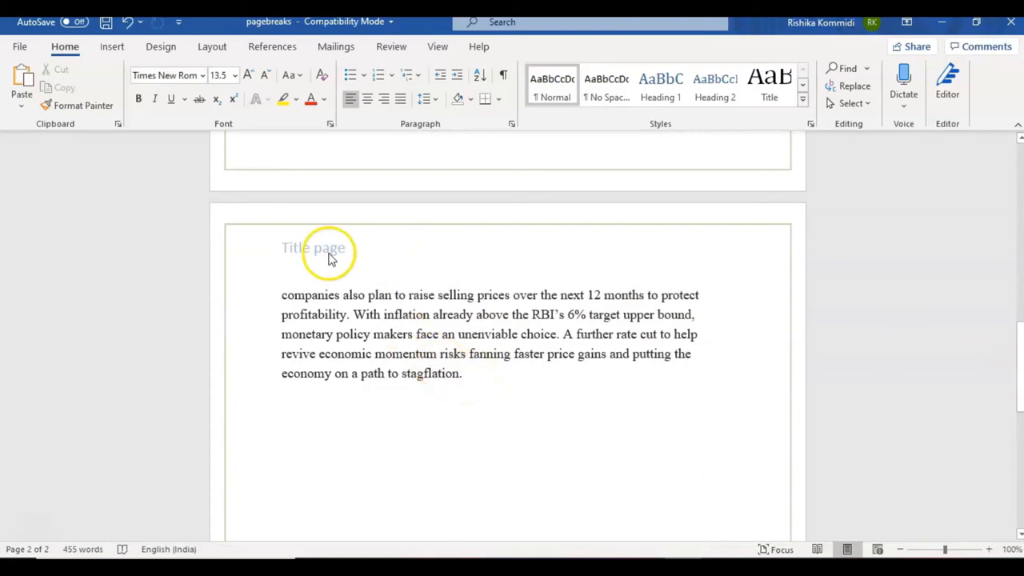
pyautogui.click(207, 47)
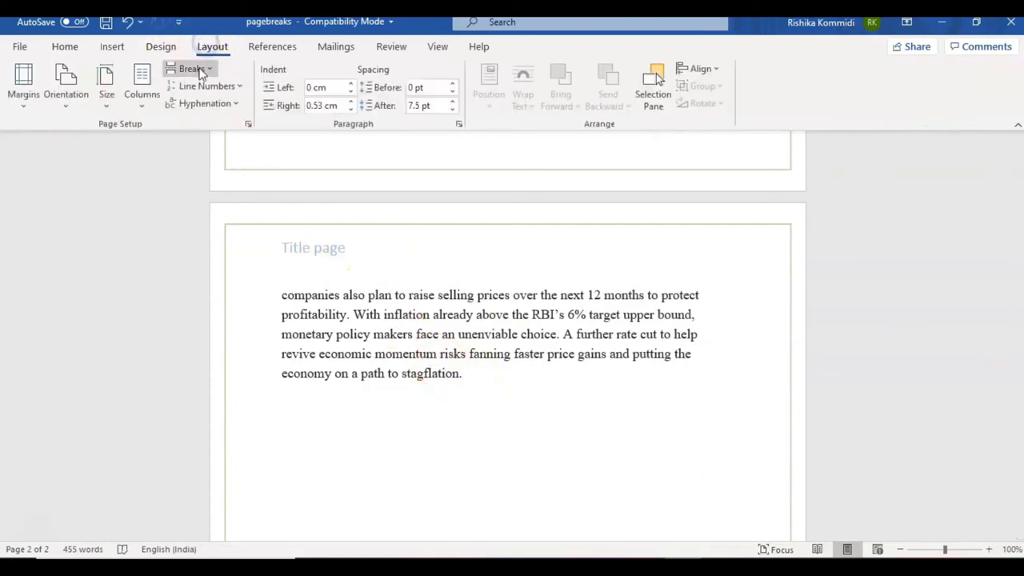
pyautogui.click(192, 69)
pyautogui.click(245, 281)
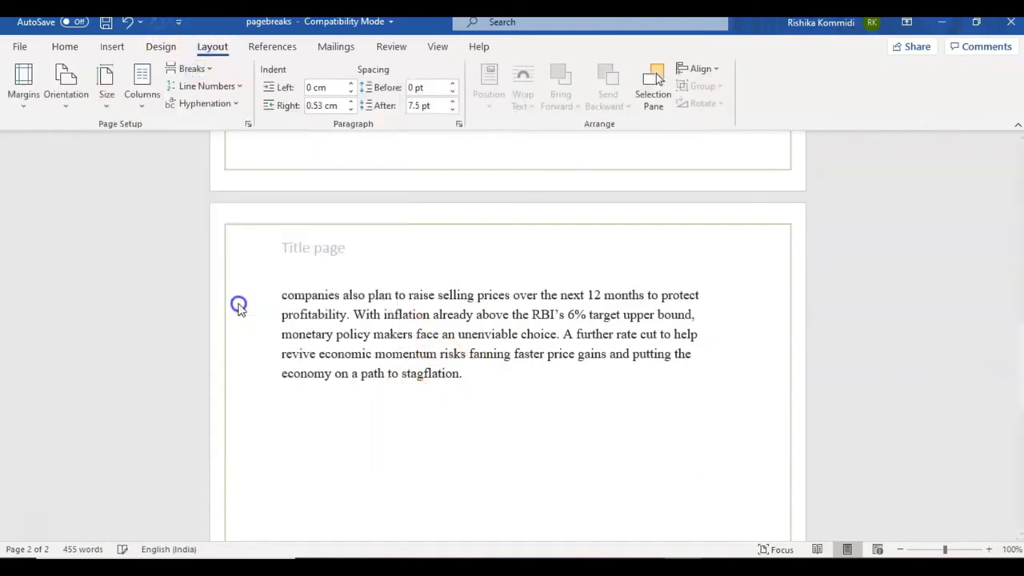
# Enter "Page 3:" and "summary" on two lines on the new third page.
pyautogui.scroll(5, 574, 382)
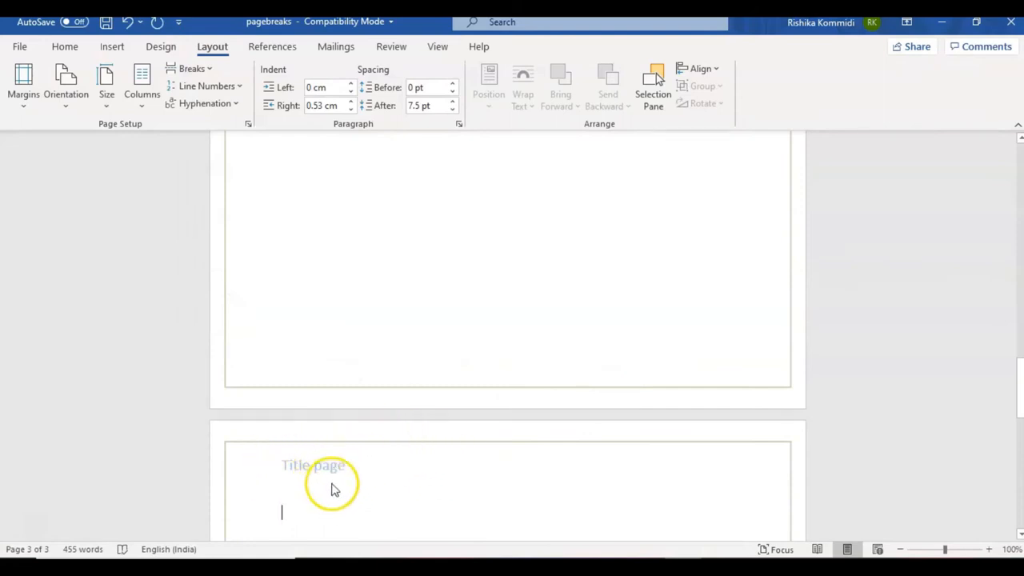
pyautogui.write('Page 3:')
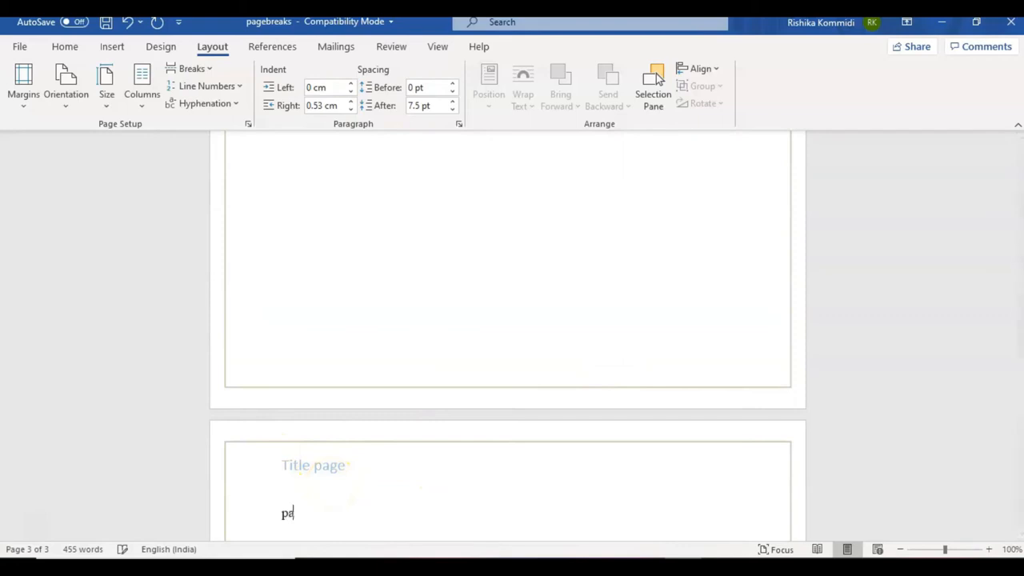
pyautogui.press('Return')
pyautogui.write('summary')
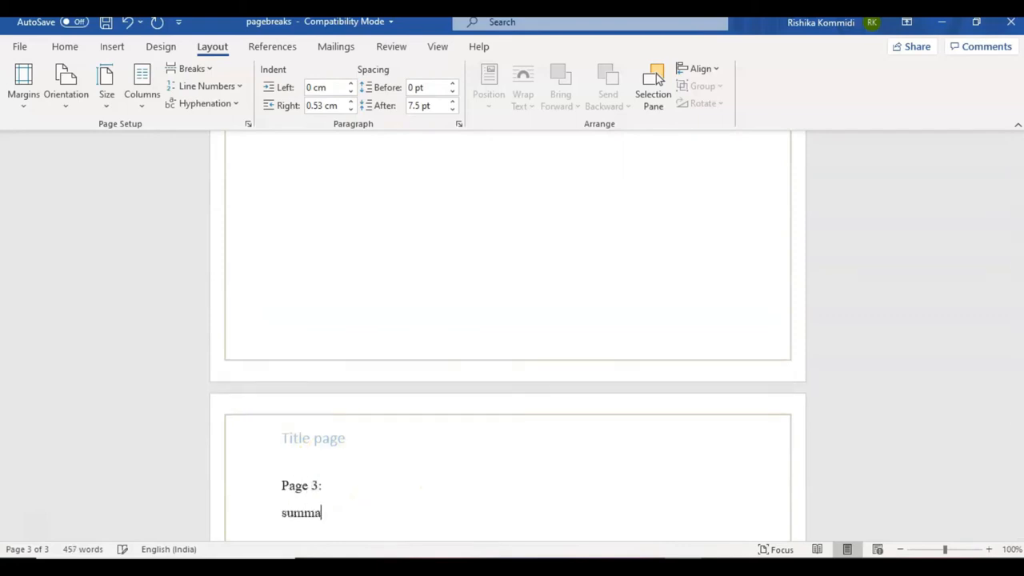
# Unlink the third page's header from the previous section and change its text to "Summary page".
pyautogui.doubleClick(315, 440)
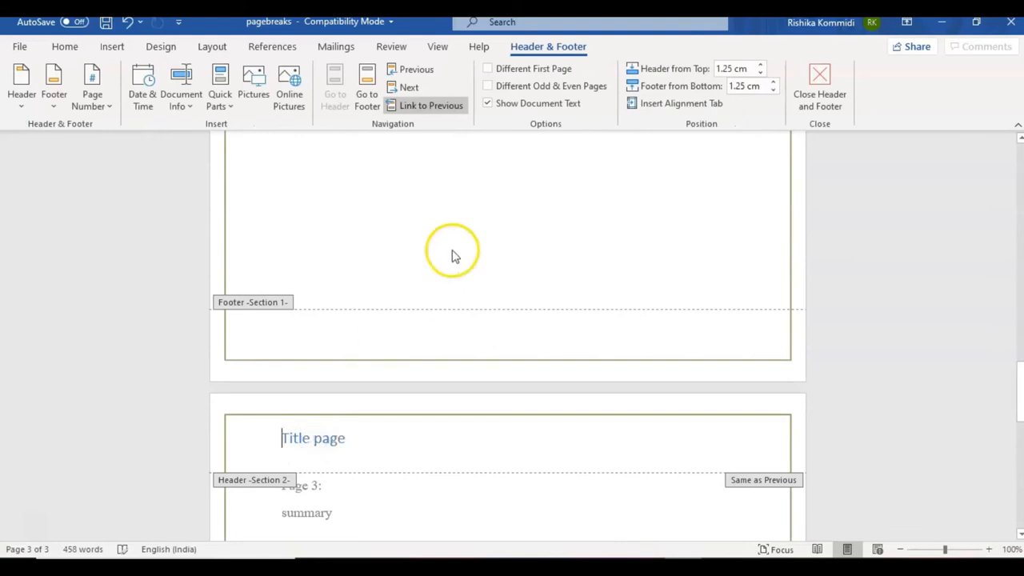
pyautogui.click(446, 110)
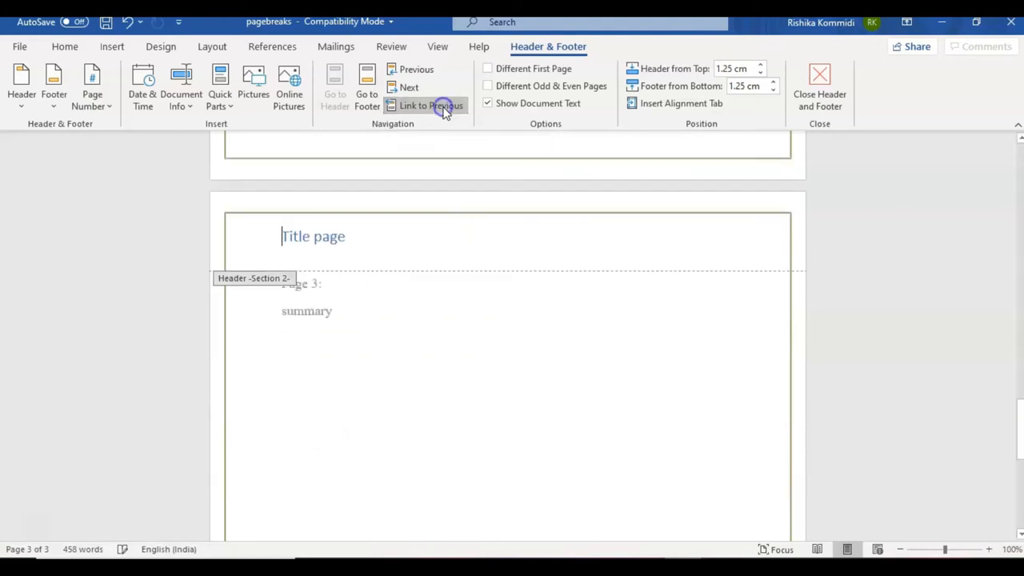
pyautogui.click(351, 195)
pyautogui.press('BackSpace')
pyautogui.press('BackSpace')
pyautogui.press('BackSpace')
pyautogui.press('BackSpace')
pyautogui.press('BackSpace')
pyautogui.press('BackSpace')
pyautogui.press('BackSpace')
pyautogui.press('BackSpace')
pyautogui.press('BackSpace')
pyautogui.press('BackSpace')
pyautogui.write('Summary page')
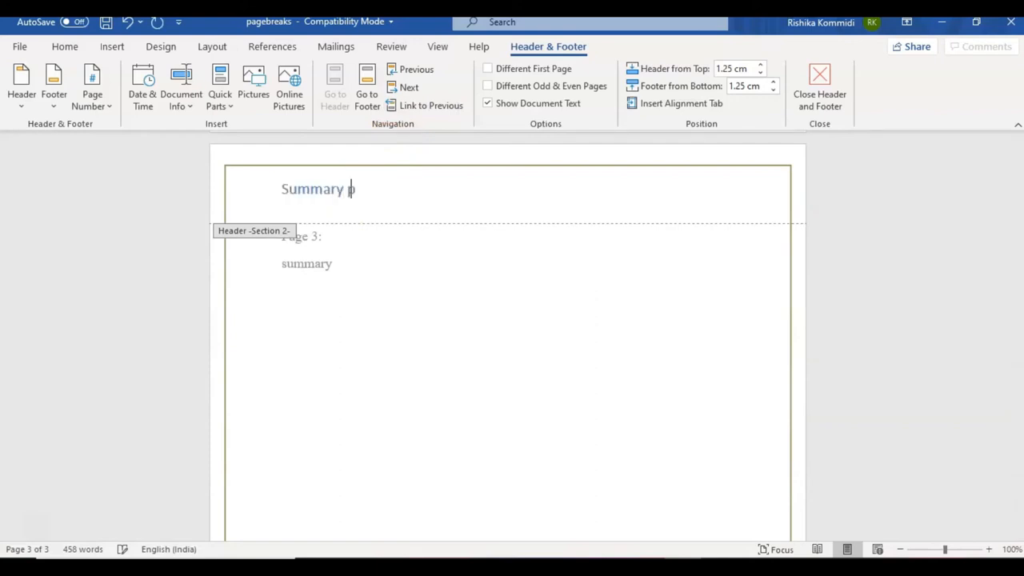
pyautogui.doubleClick(313, 263)
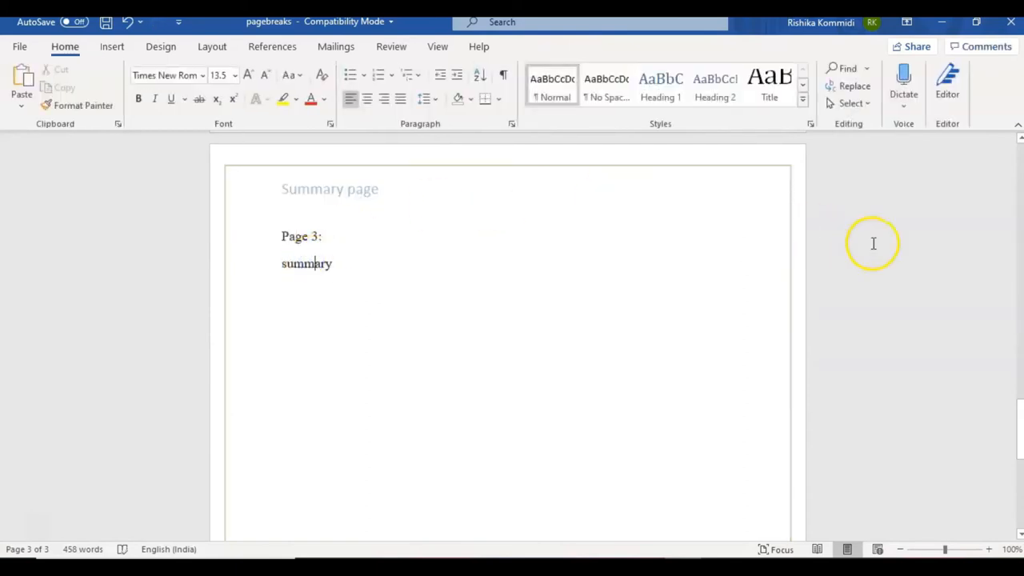
# Scroll back up through the document to review the earlier pages.
pyautogui.click(1018, 279)
pyautogui.click(1017, 276)
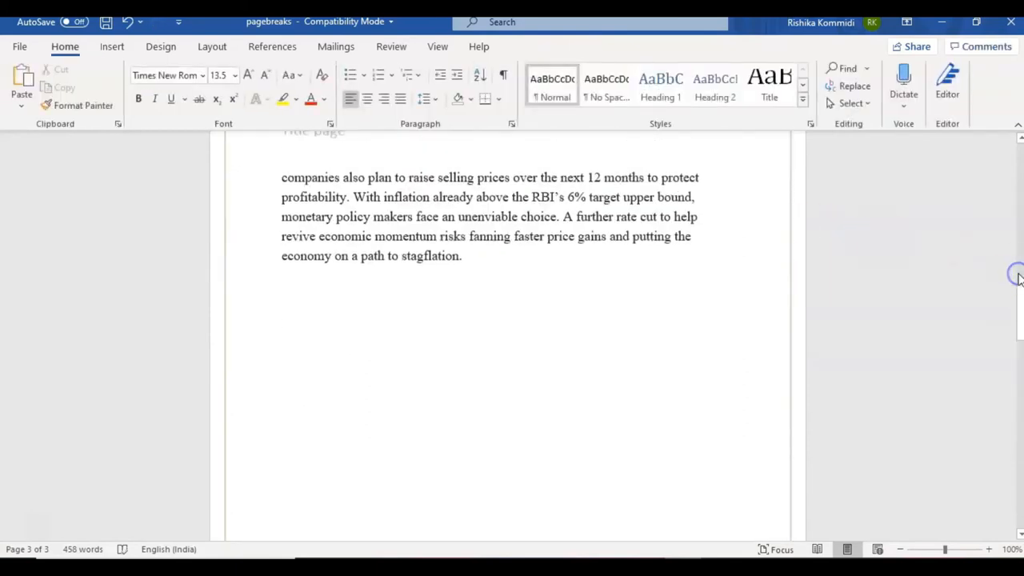
pyautogui.click(1019, 256)
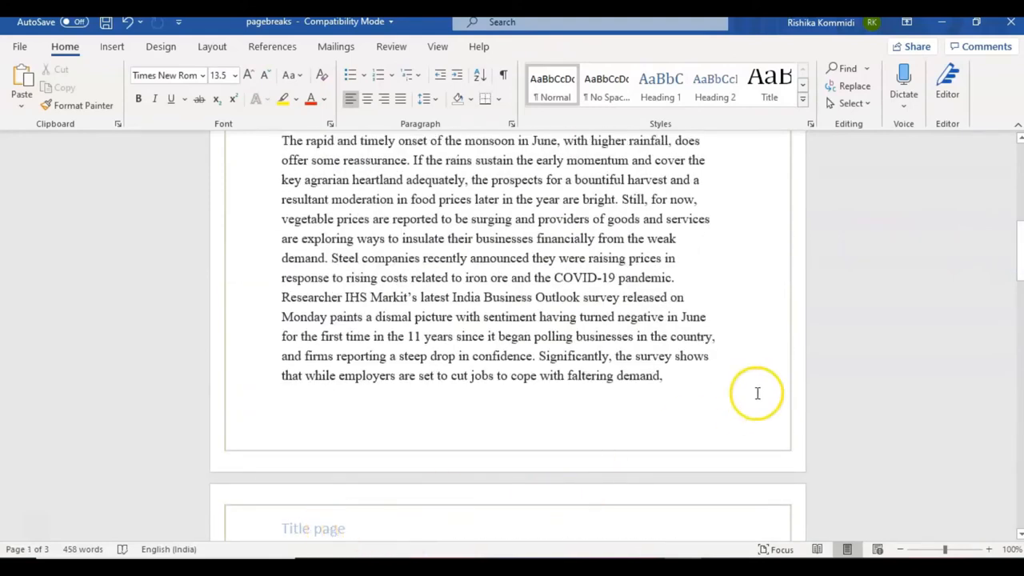
pyautogui.click(1020, 156)
pyautogui.click(1021, 156)
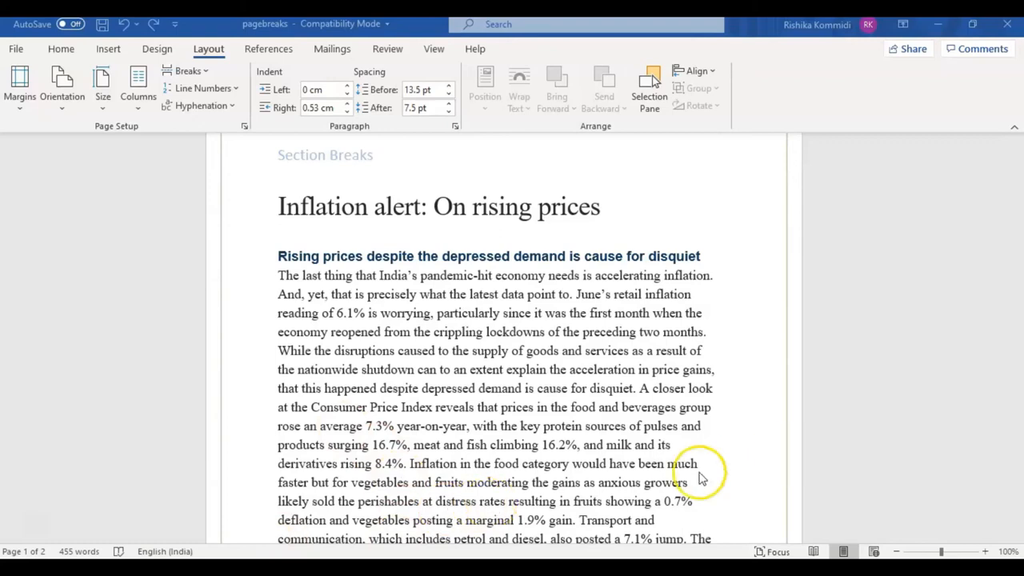
# Insert a Continuous section break before "Transport and communication" in the first paragraph.
pyautogui.click(580, 520)
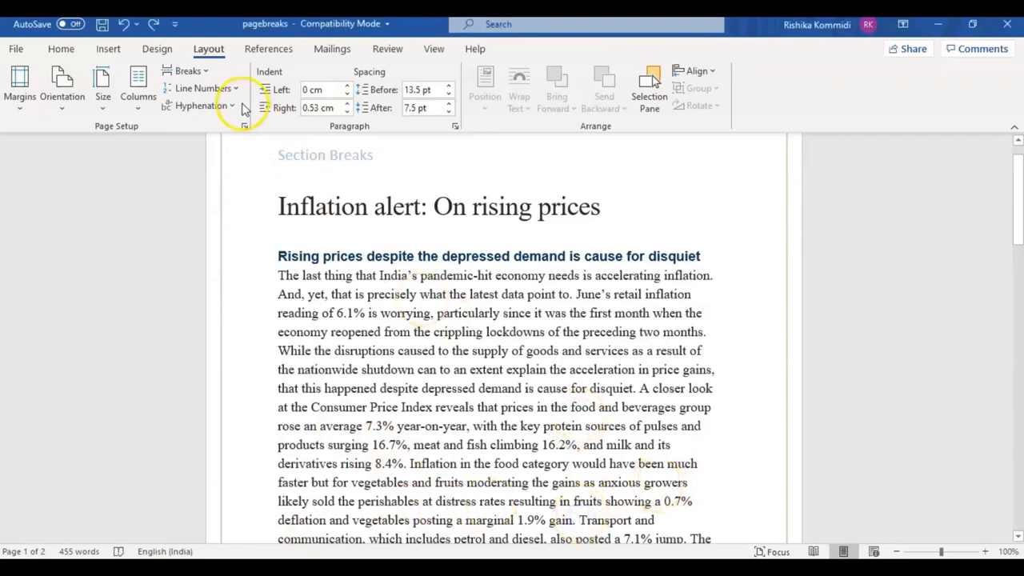
pyautogui.click(210, 76)
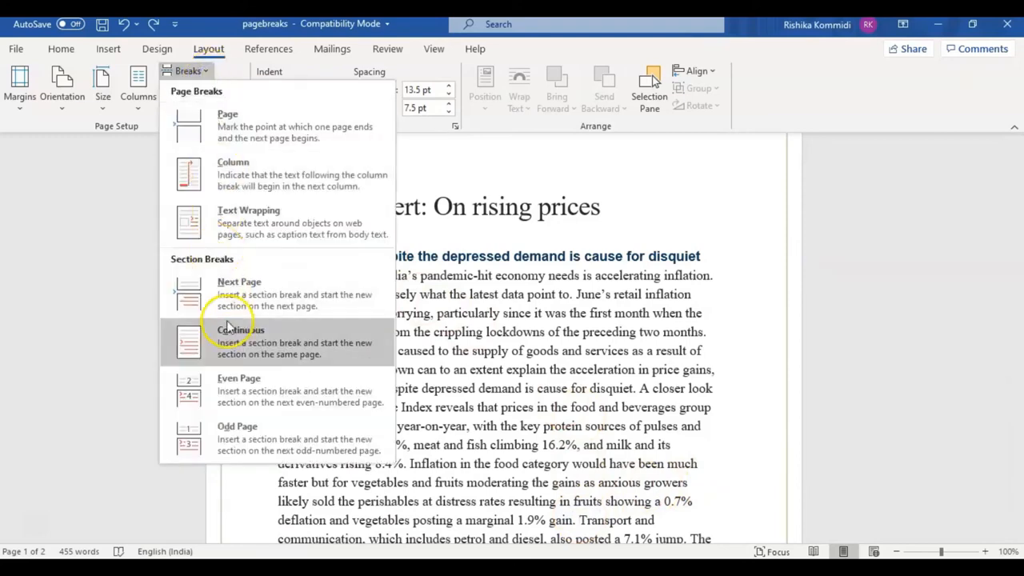
pyautogui.click(228, 349)
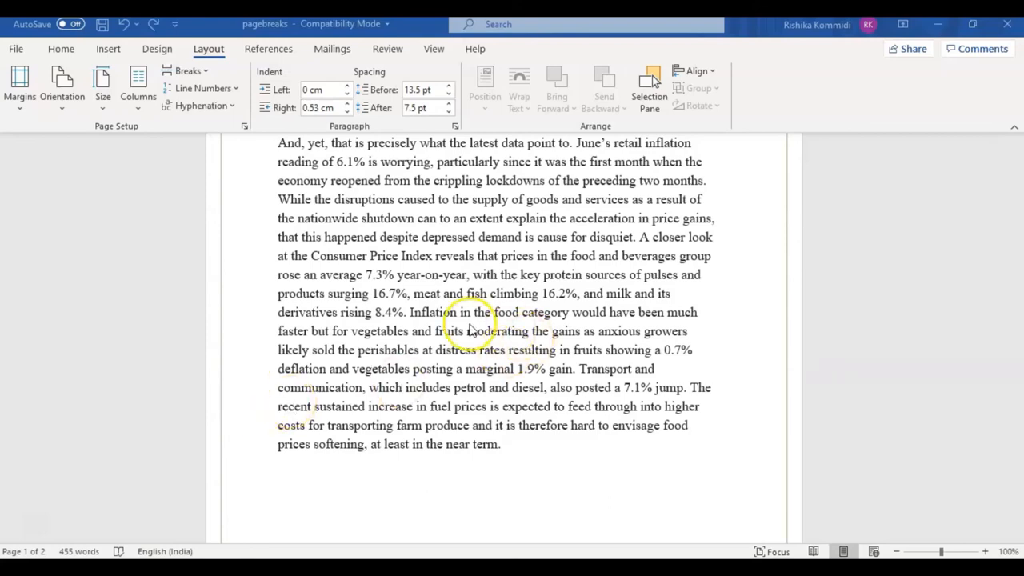
# Insert an Even Page section break before "Transport and communication" in the first paragraph.
pyautogui.click(575, 370)
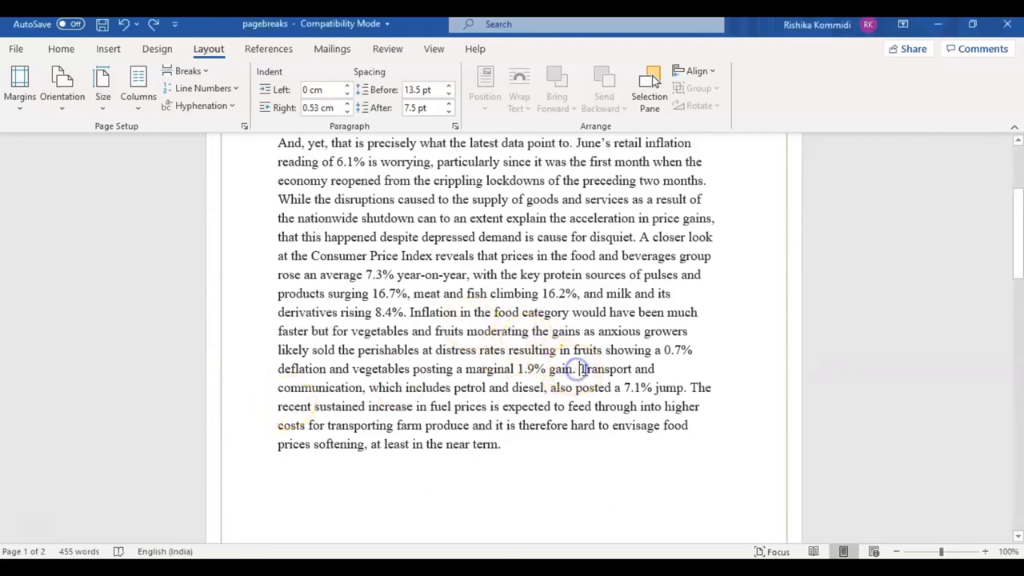
pyautogui.click(183, 72)
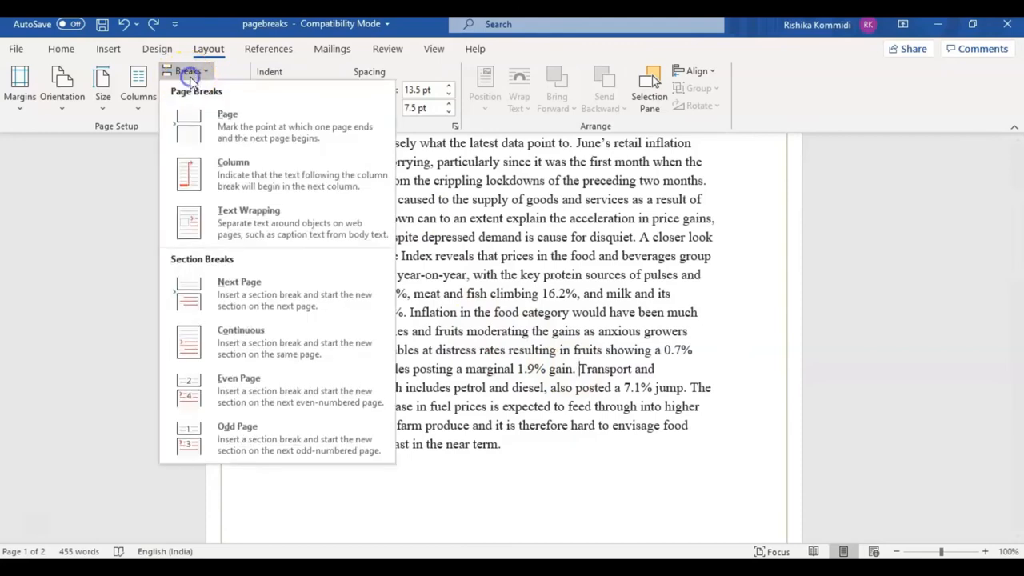
pyautogui.click(236, 391)
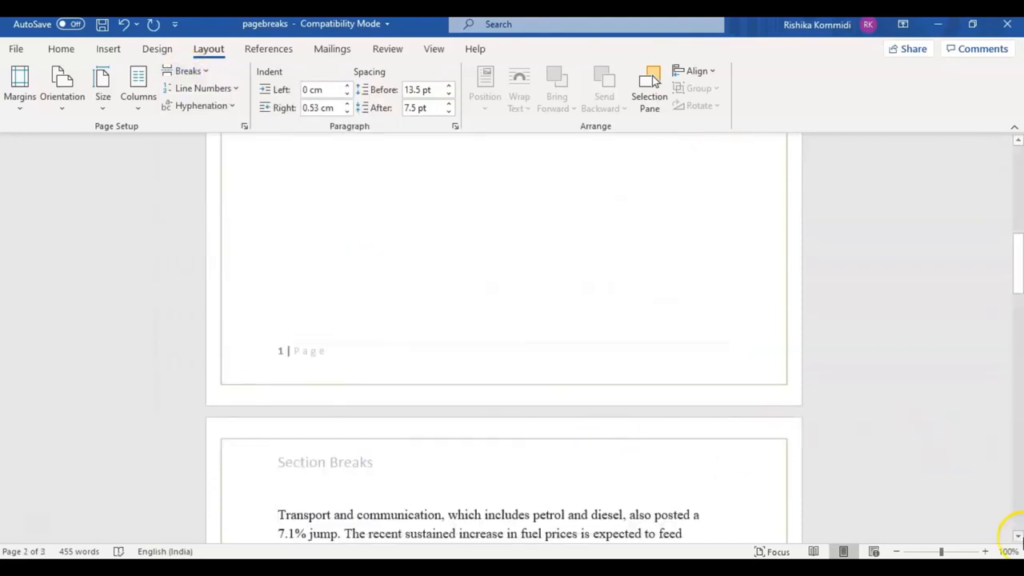
# Scroll down to review the pages following the Even Page section break.
pyautogui.click(1018, 540)
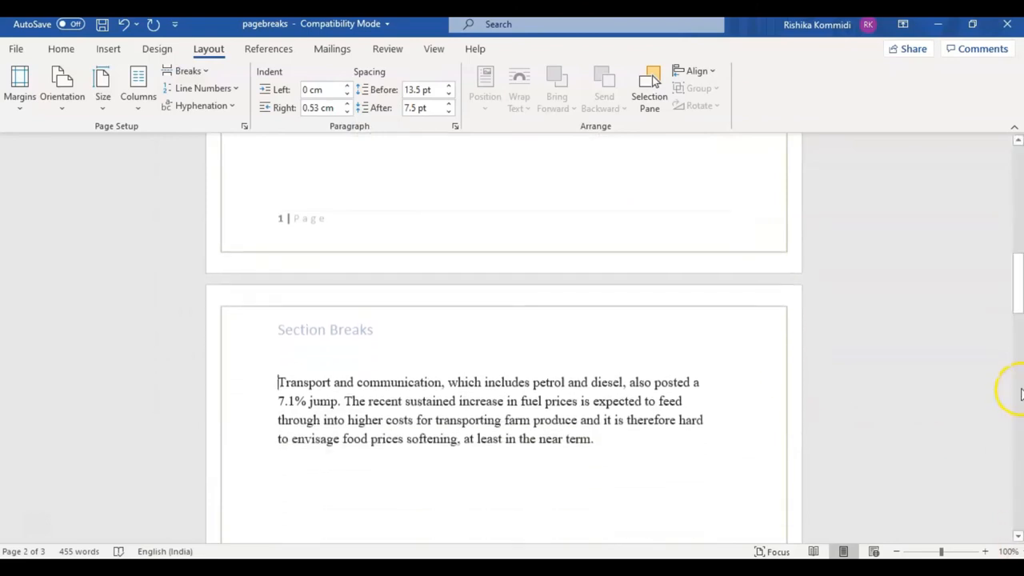
pyautogui.click(1018, 390)
pyautogui.click(1019, 390)
pyautogui.click(1018, 449)
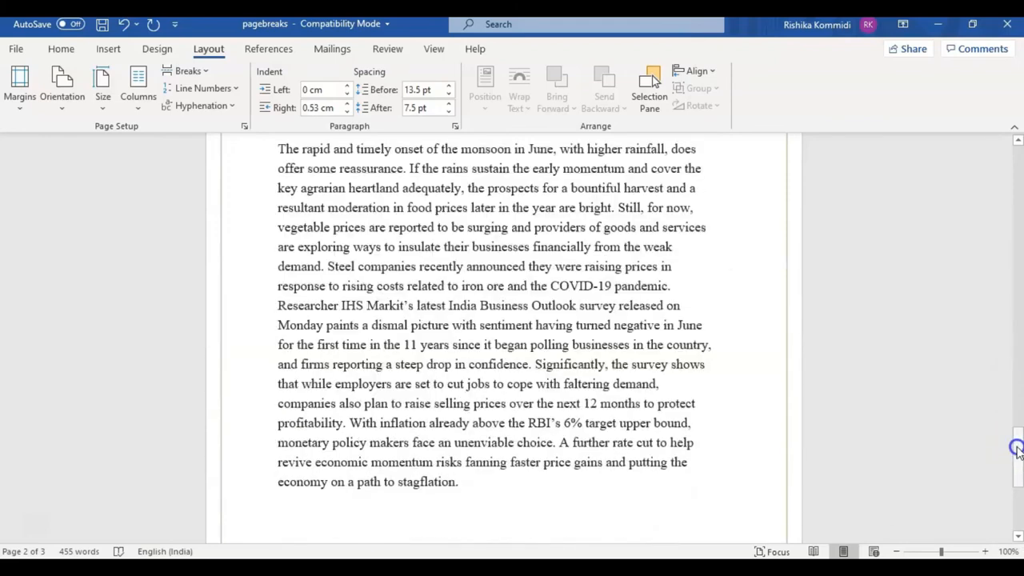
pyautogui.click(30, 527)
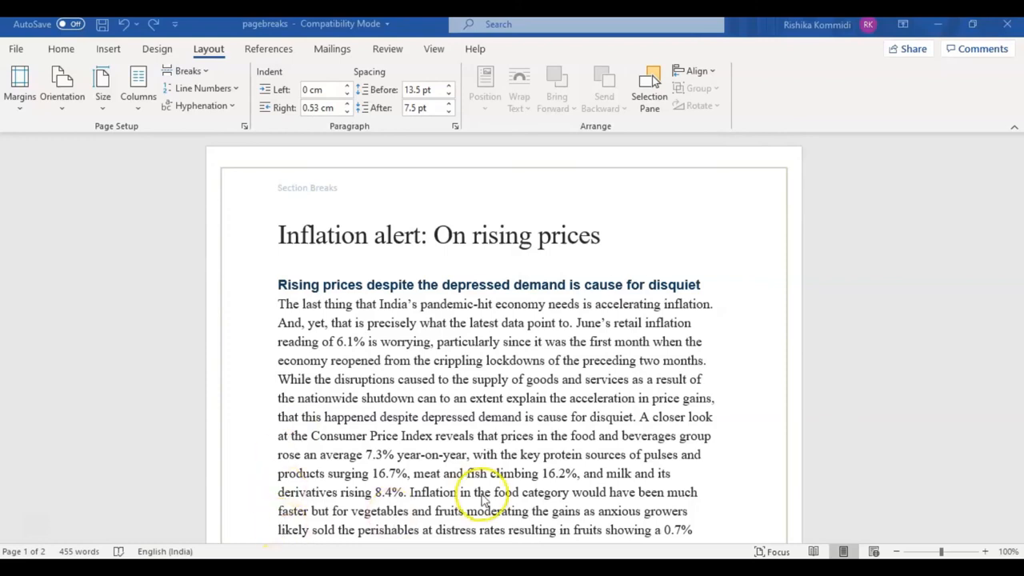
# Insert an Odd Page section break before "Inflation in the food category" in the first paragraph.
pyautogui.click(412, 493)
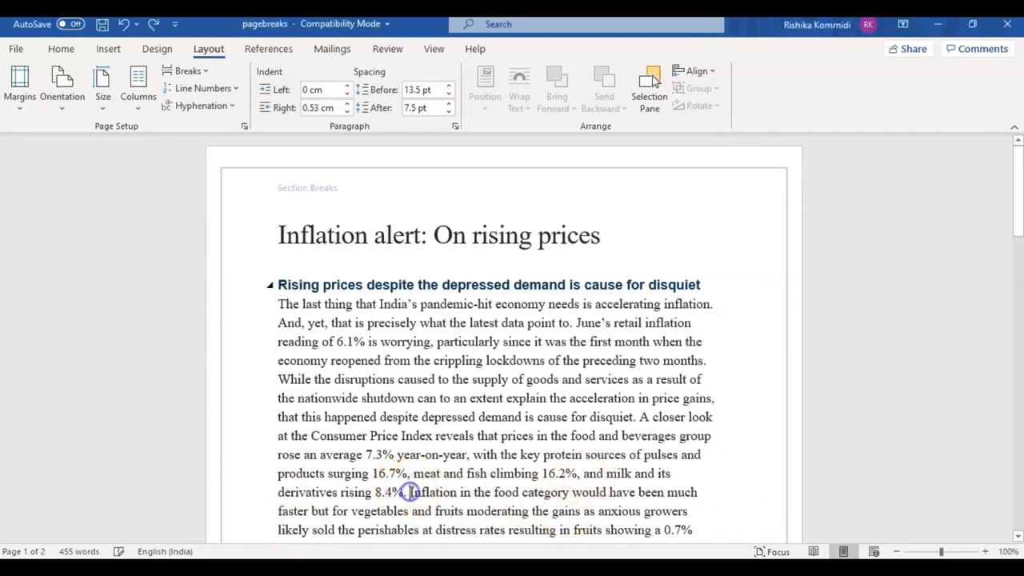
pyautogui.click(189, 70)
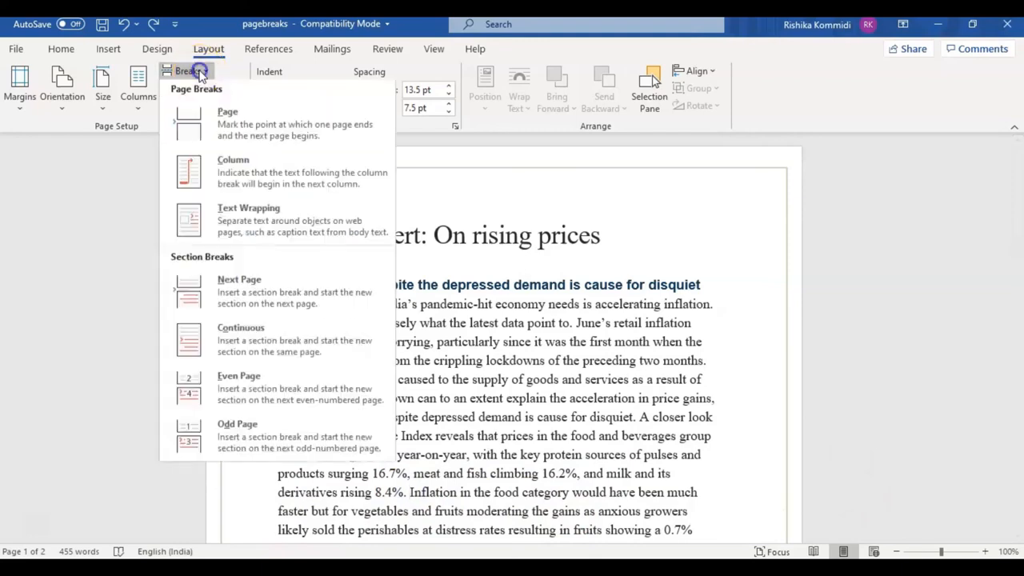
pyautogui.click(224, 428)
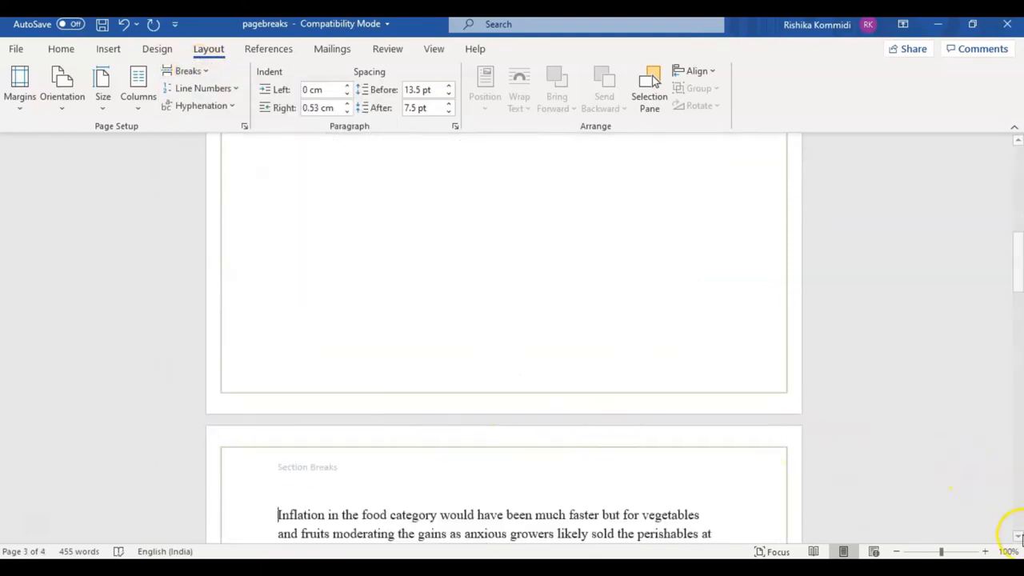
pyautogui.click(1018, 536)
pyautogui.moveTo(1018, 540); pyautogui.dragTo(1017, 540)
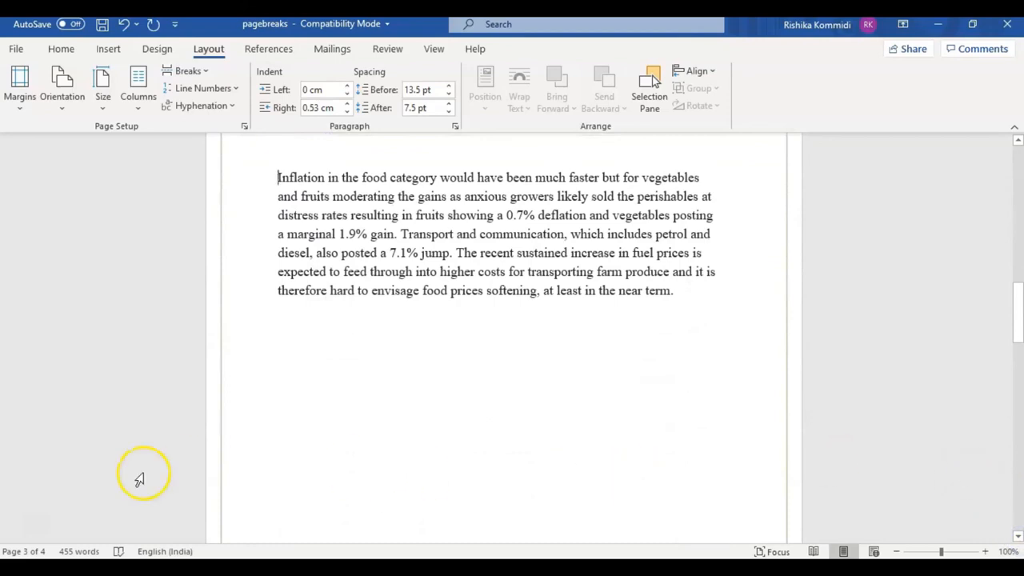
pyautogui.click(42, 522)
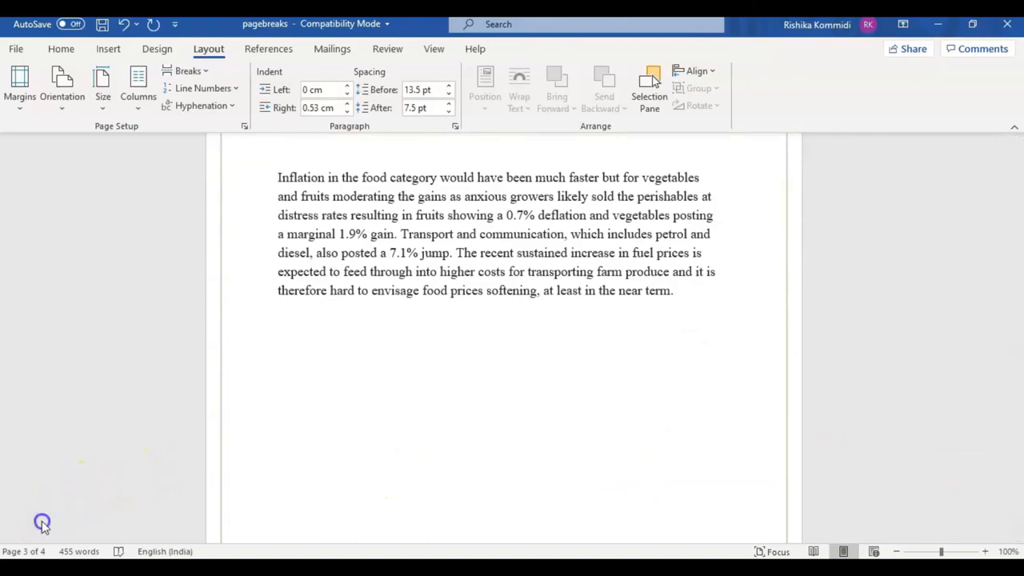